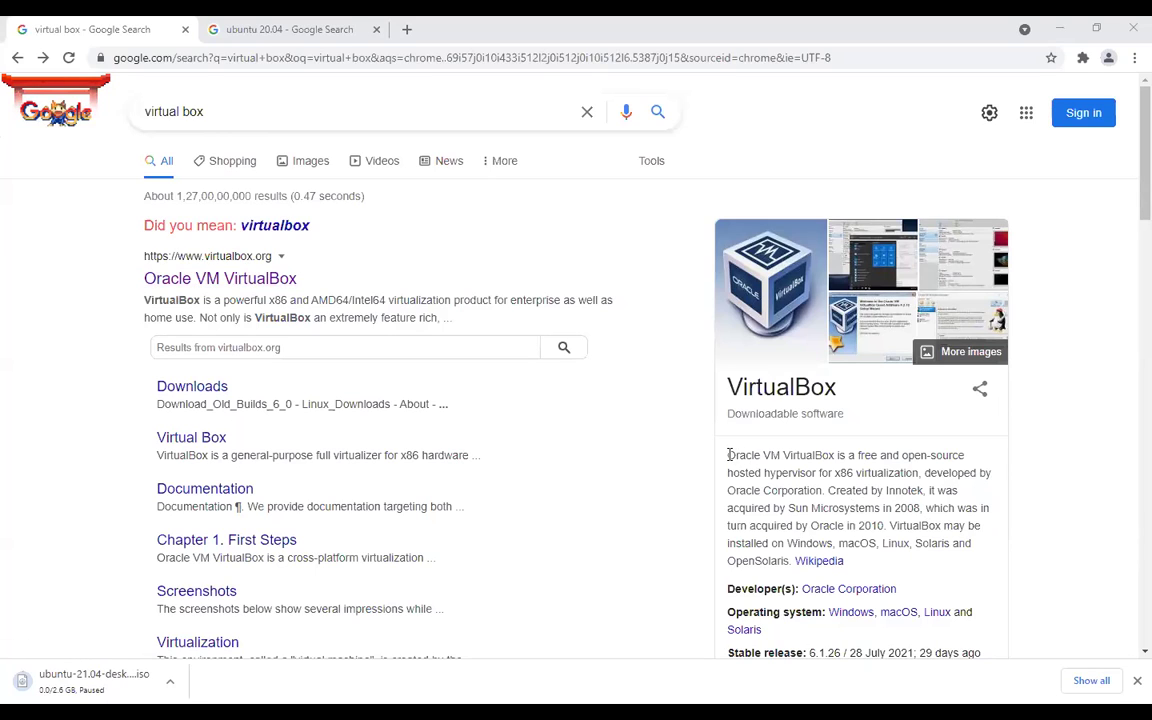
# Examine the search result's VirtualBox description, including its open-source hypervisor definition, developer and acquisition history.
pyautogui.moveTo(729, 455); pyautogui.dragTo(930, 470)
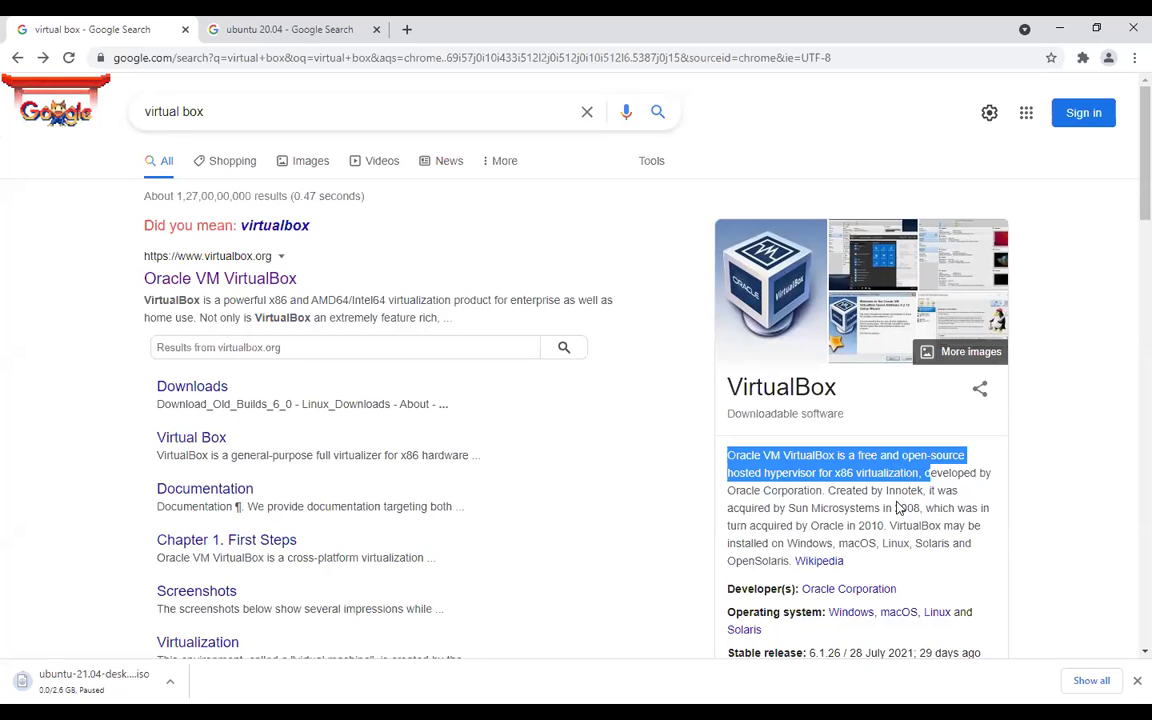
pyautogui.moveTo(790, 510); pyautogui.dragTo(921, 508)
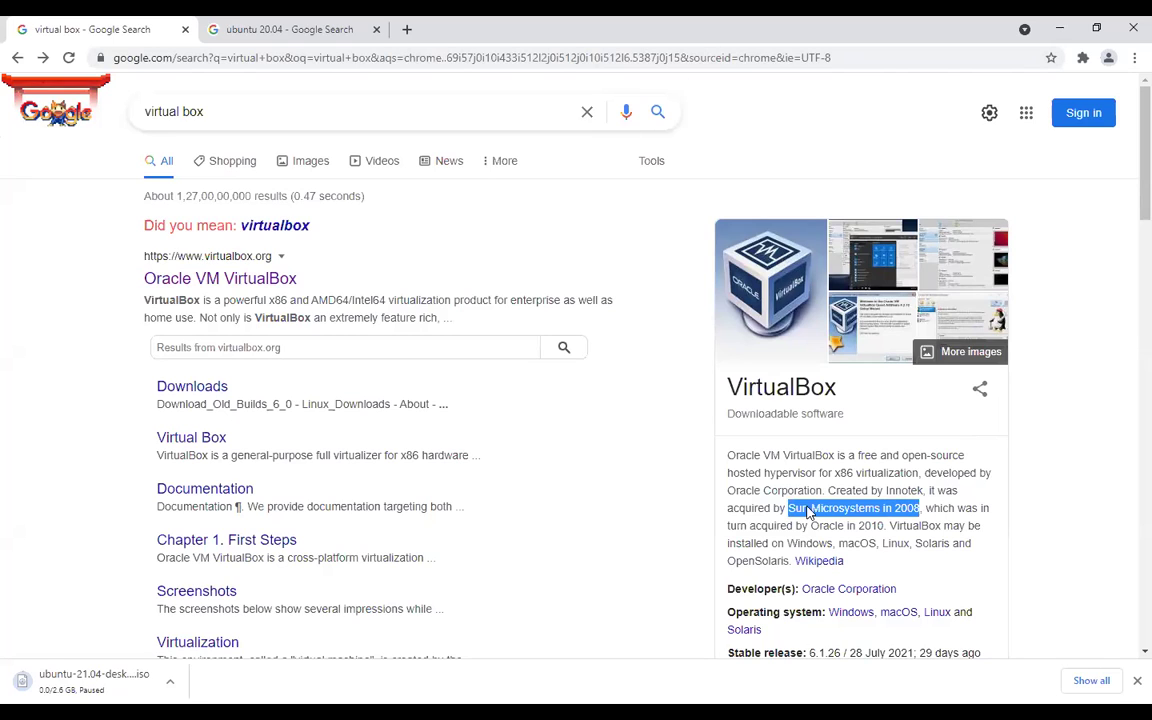
pyautogui.moveTo(788, 508); pyautogui.dragTo(919, 508)
pyautogui.moveTo(728, 492); pyautogui.dragTo(823, 492)
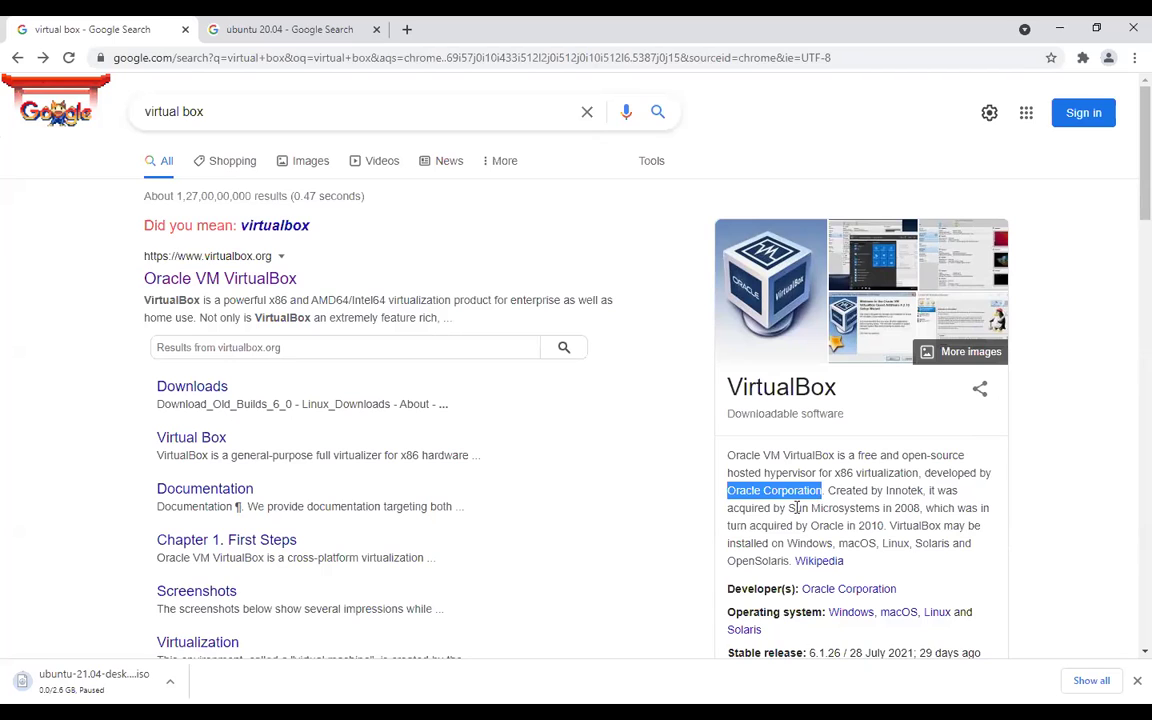
pyautogui.moveTo(788, 508); pyautogui.dragTo(873, 524)
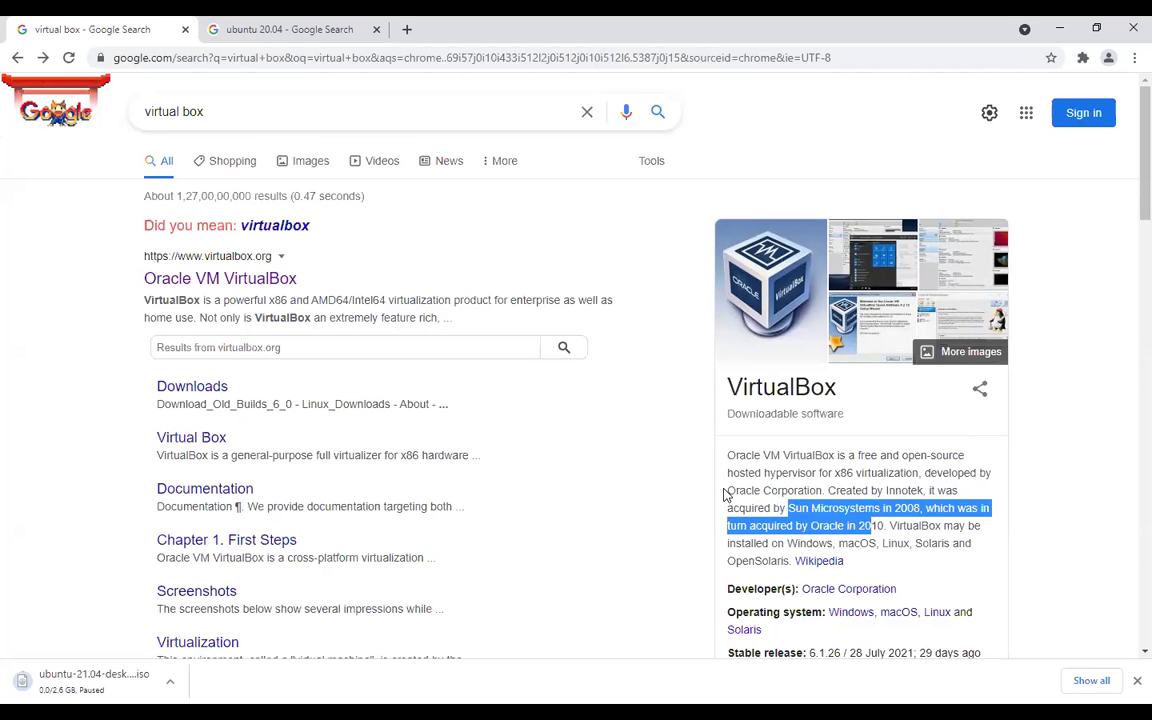
pyautogui.moveTo(729, 490); pyautogui.dragTo(806, 494)
pyautogui.moveTo(729, 456); pyautogui.dragTo(762, 457)
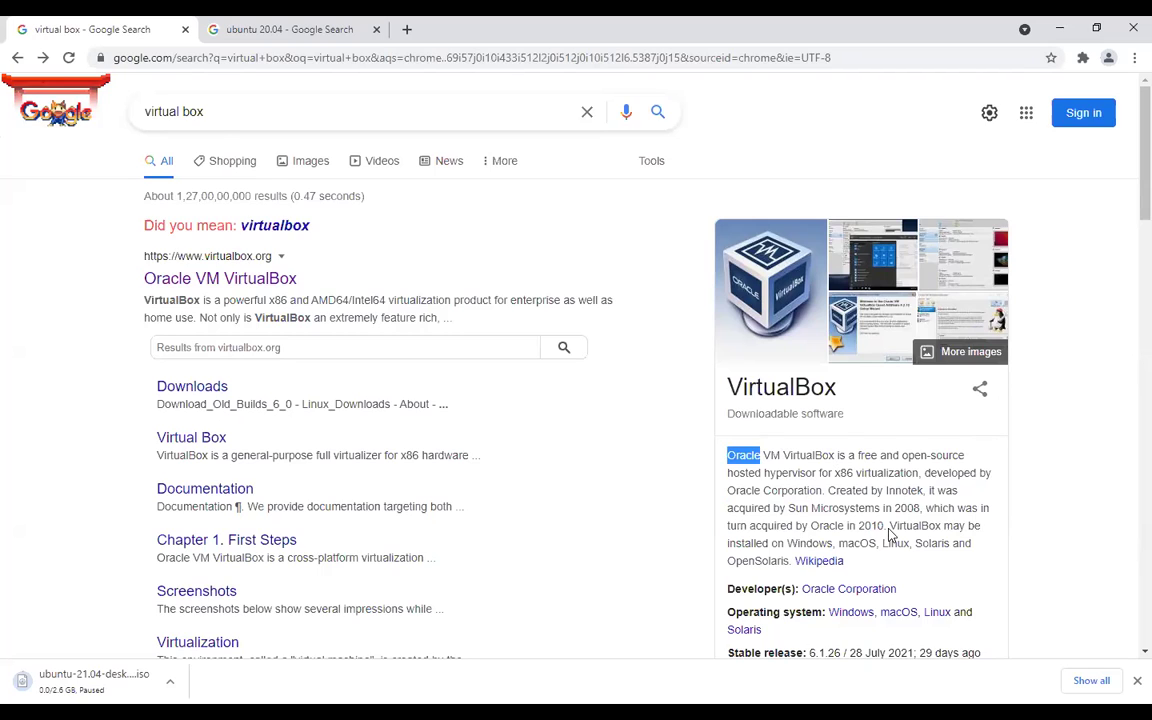
pyautogui.scroll(-1, 713, 138)
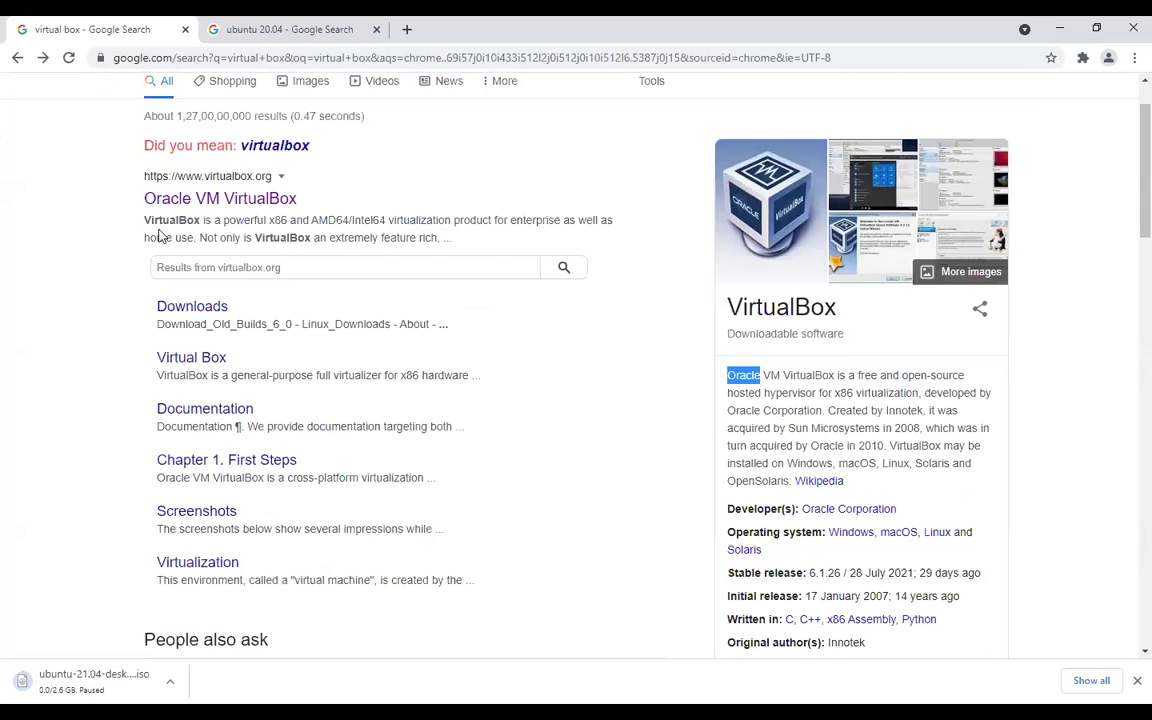
pyautogui.scroll(1, 175, 250)
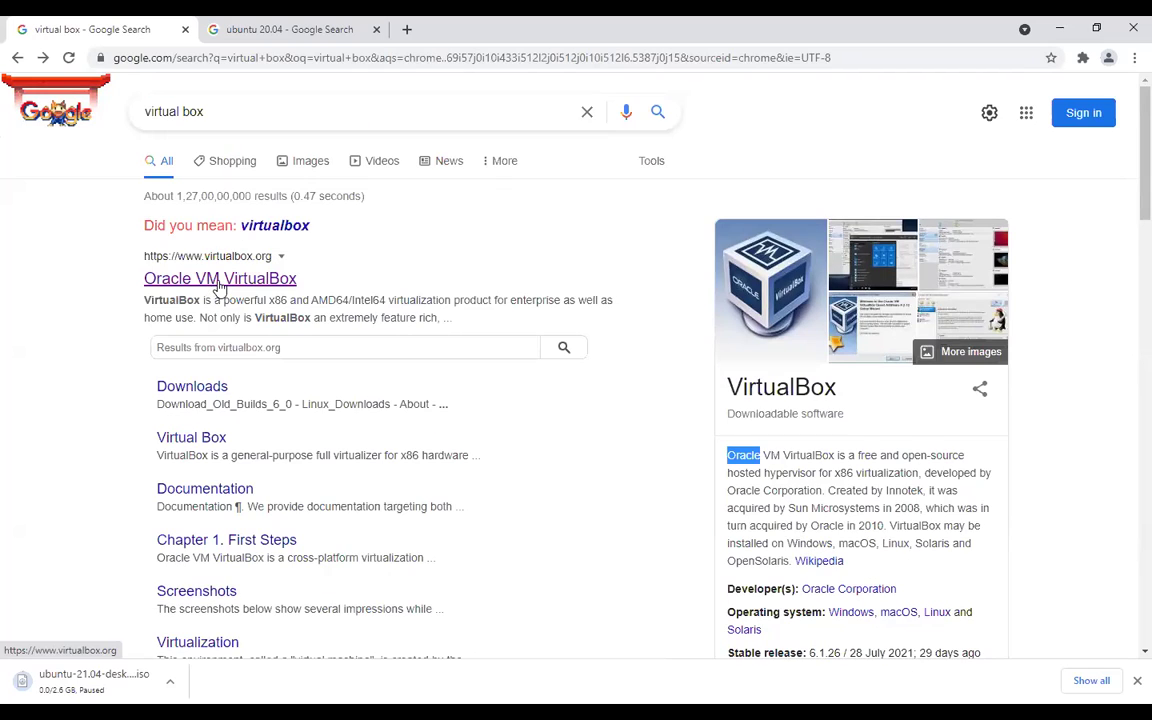
# Open the VirtualBox 6.1 download page from the official Oracle VM VirtualBox site and review its platform packages.
pyautogui.click(218, 285)
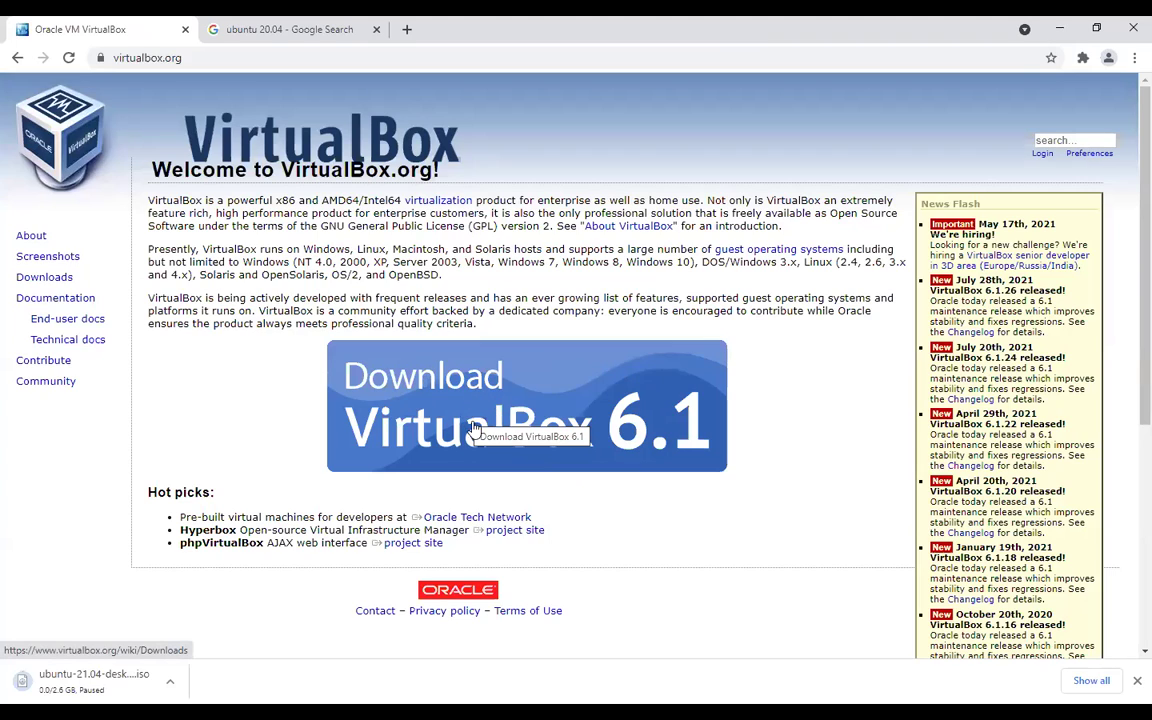
pyautogui.click(623, 430)
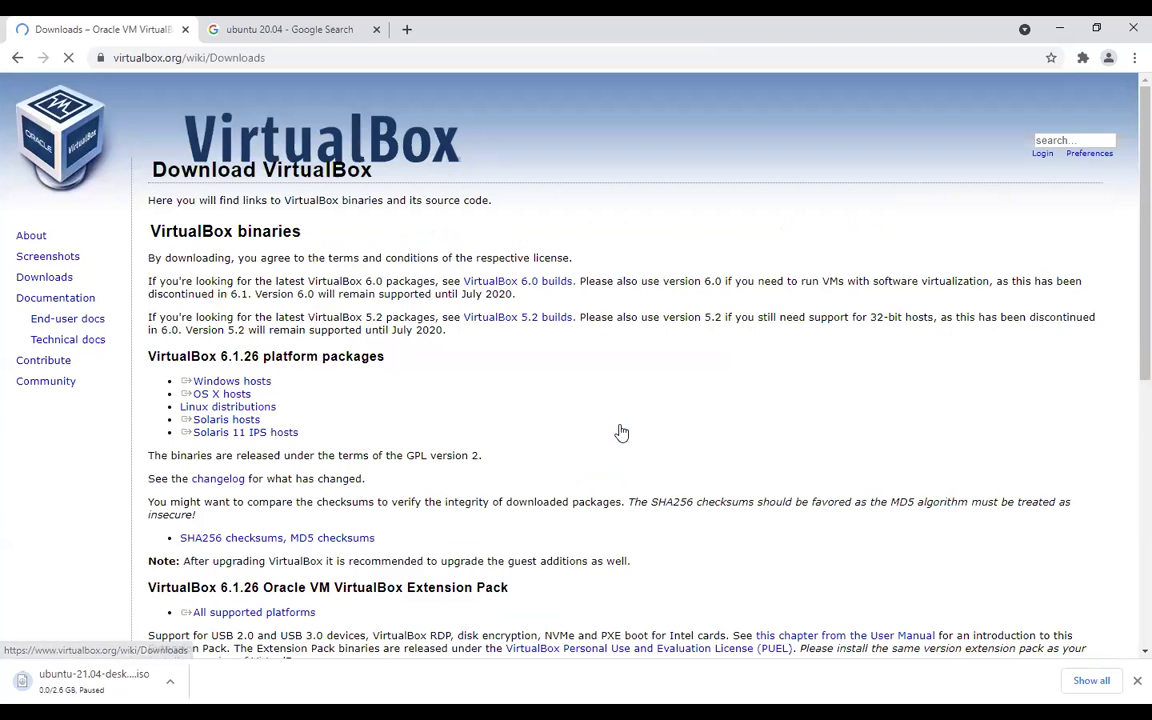
pyautogui.scroll(-4, 392, 338)
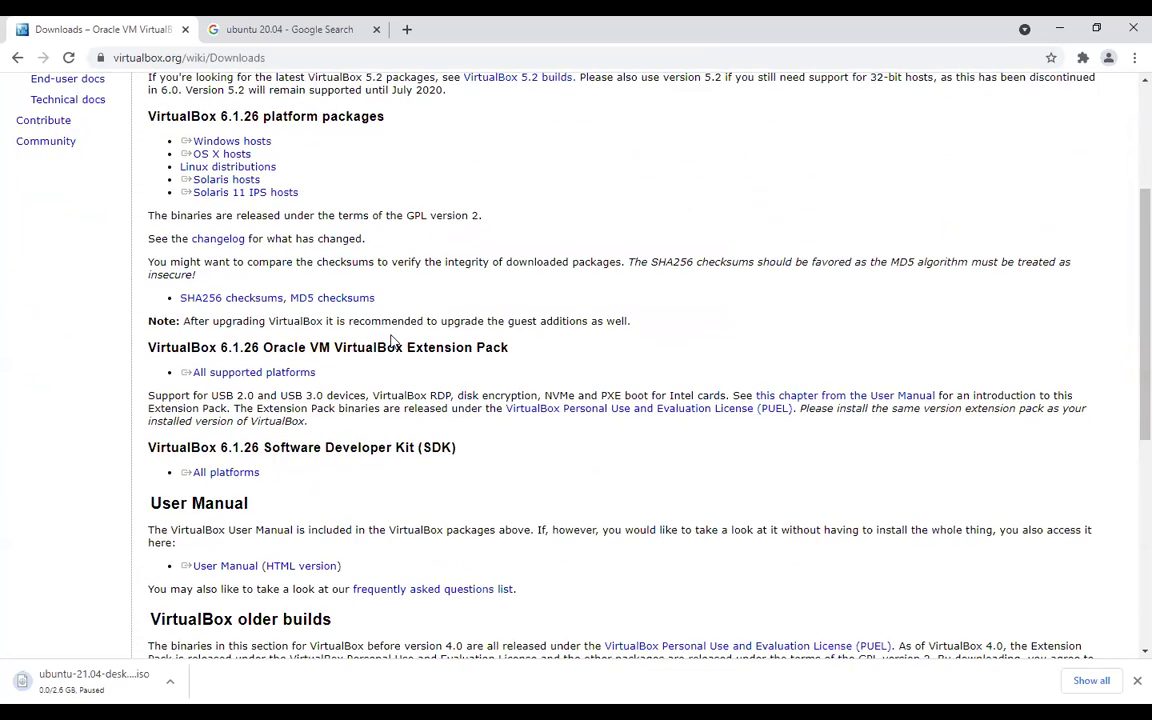
pyautogui.scroll(-4, 392, 340)
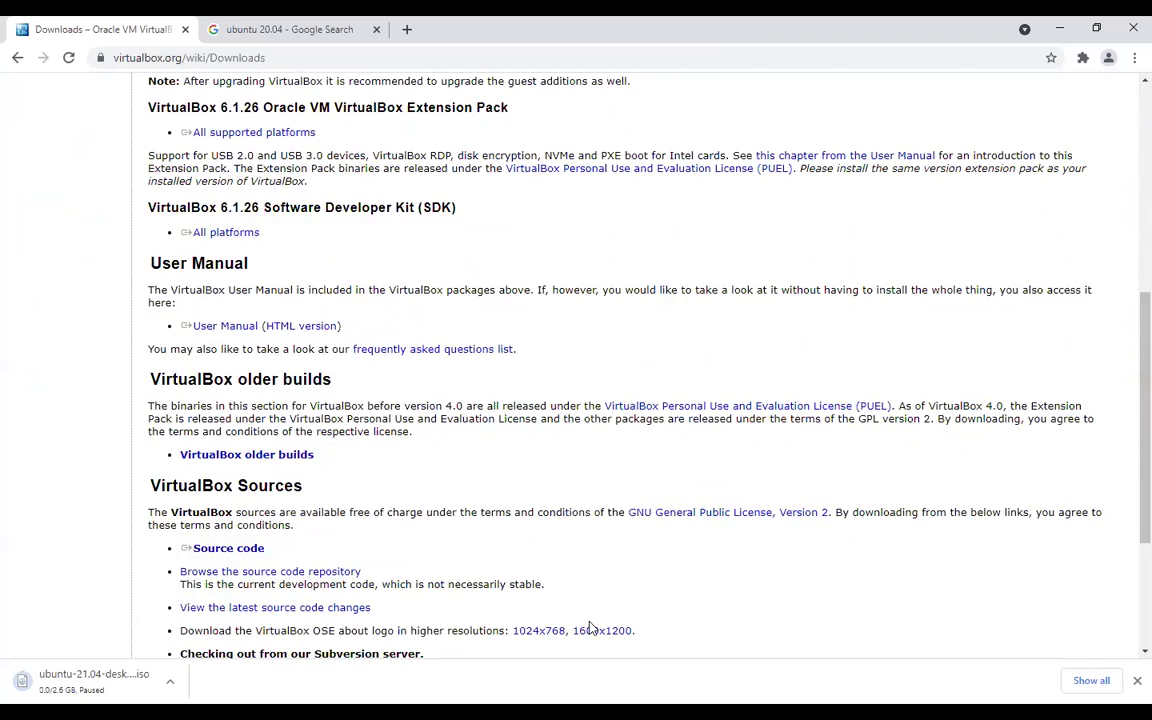
pyautogui.scroll(-4, 397, 392)
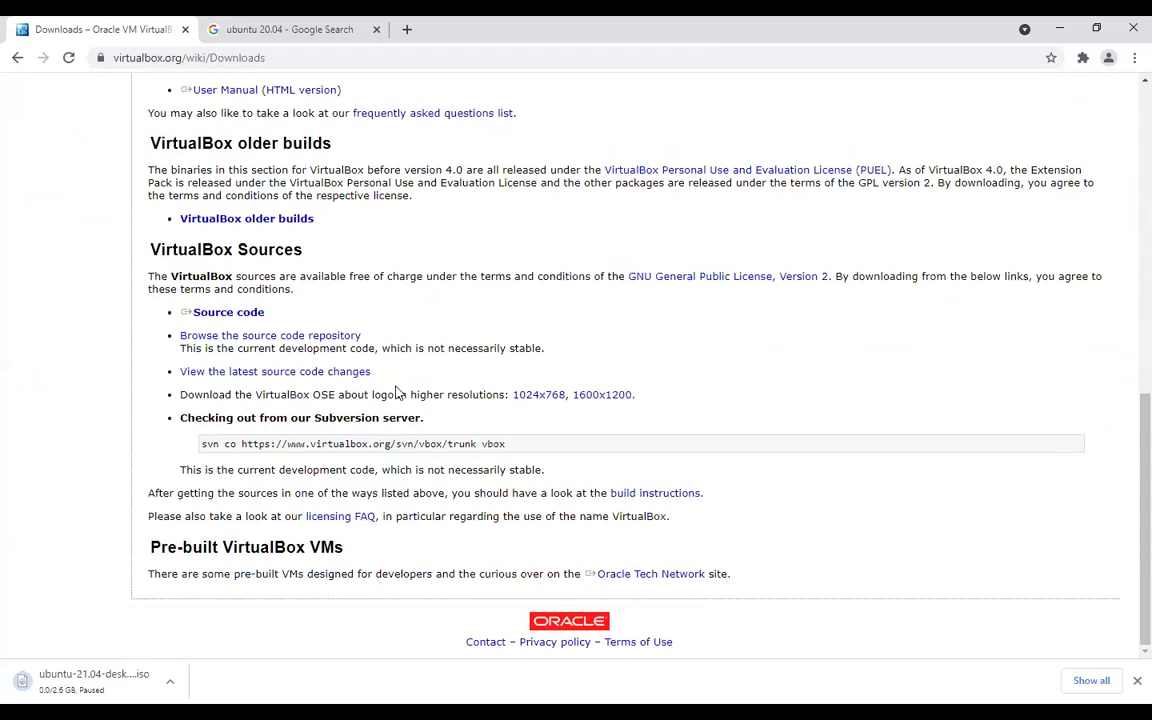
pyautogui.scroll(8, 397, 508)
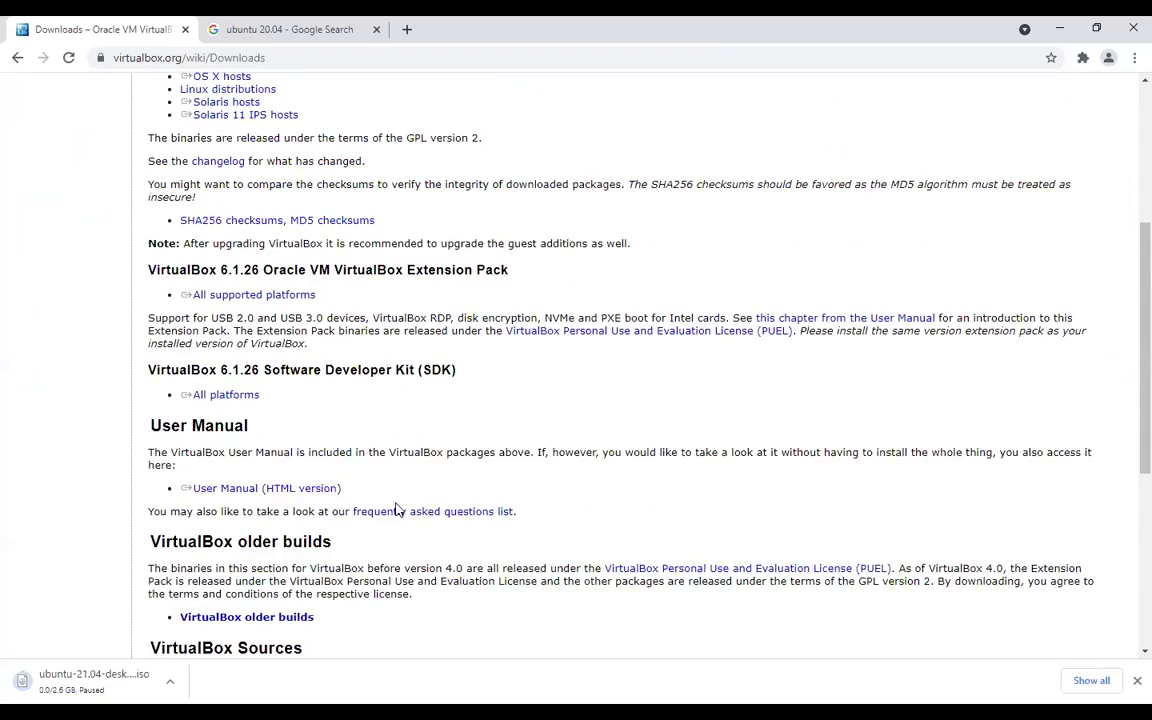
pyautogui.scroll(1, 318, 395)
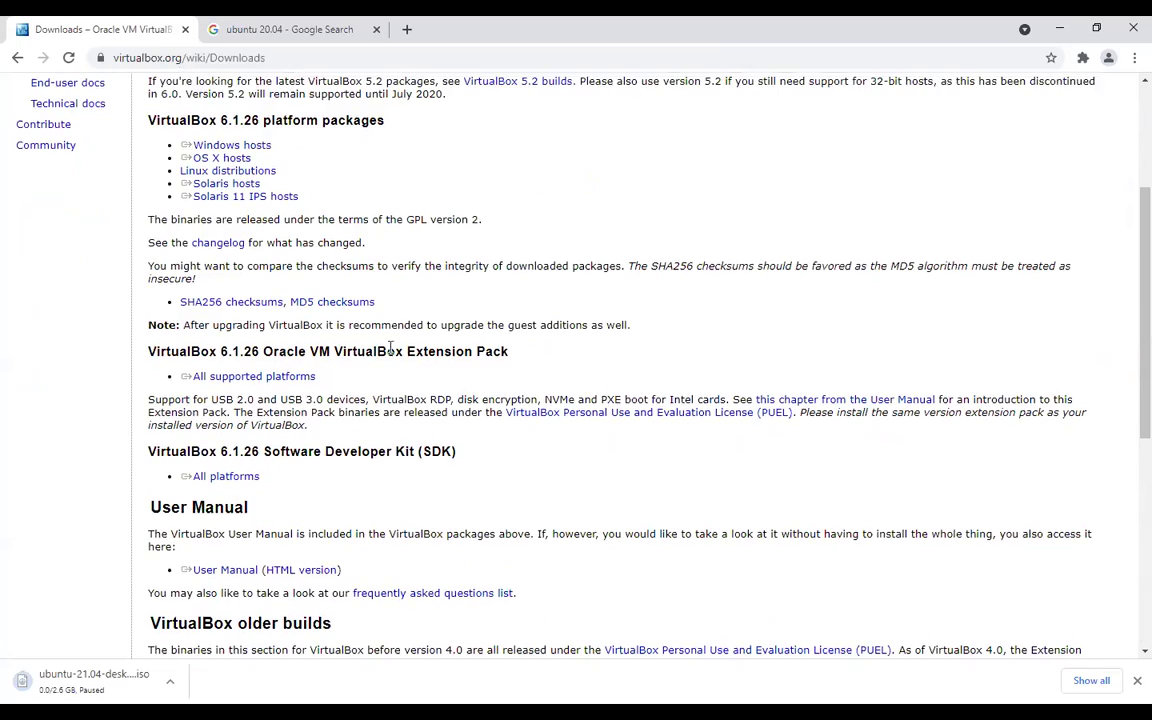
pyautogui.scroll(1, 312, 262)
pyautogui.doubleClick(190, 200)
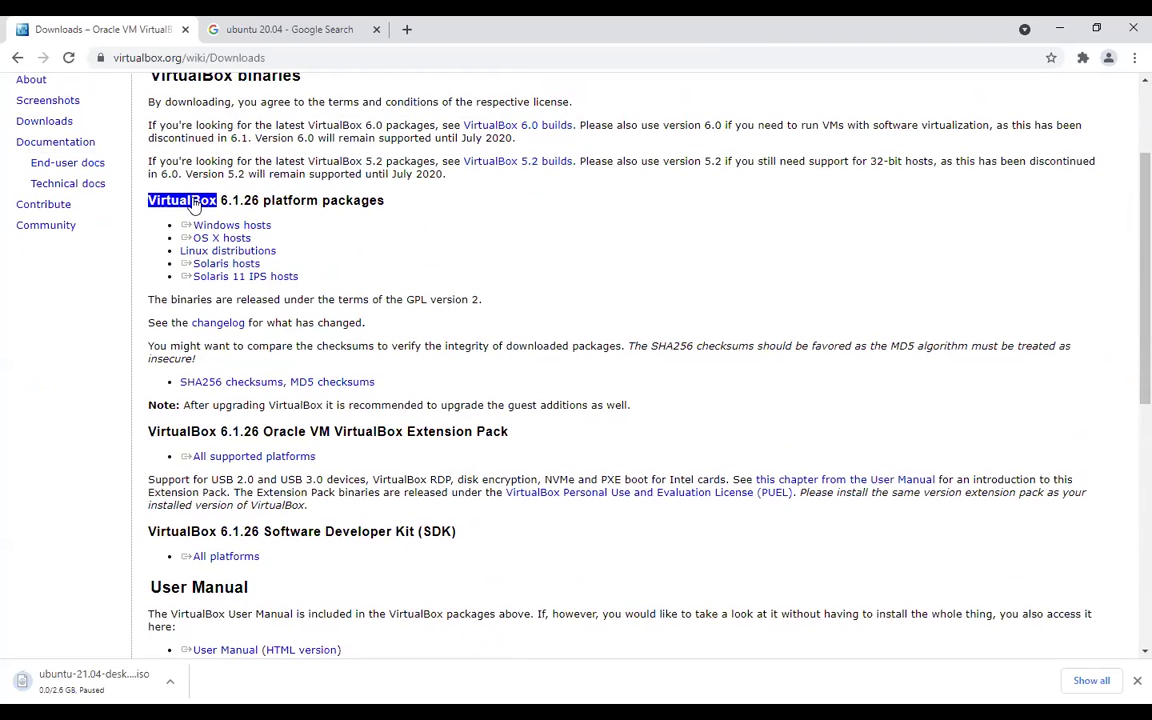
pyautogui.click(204, 207)
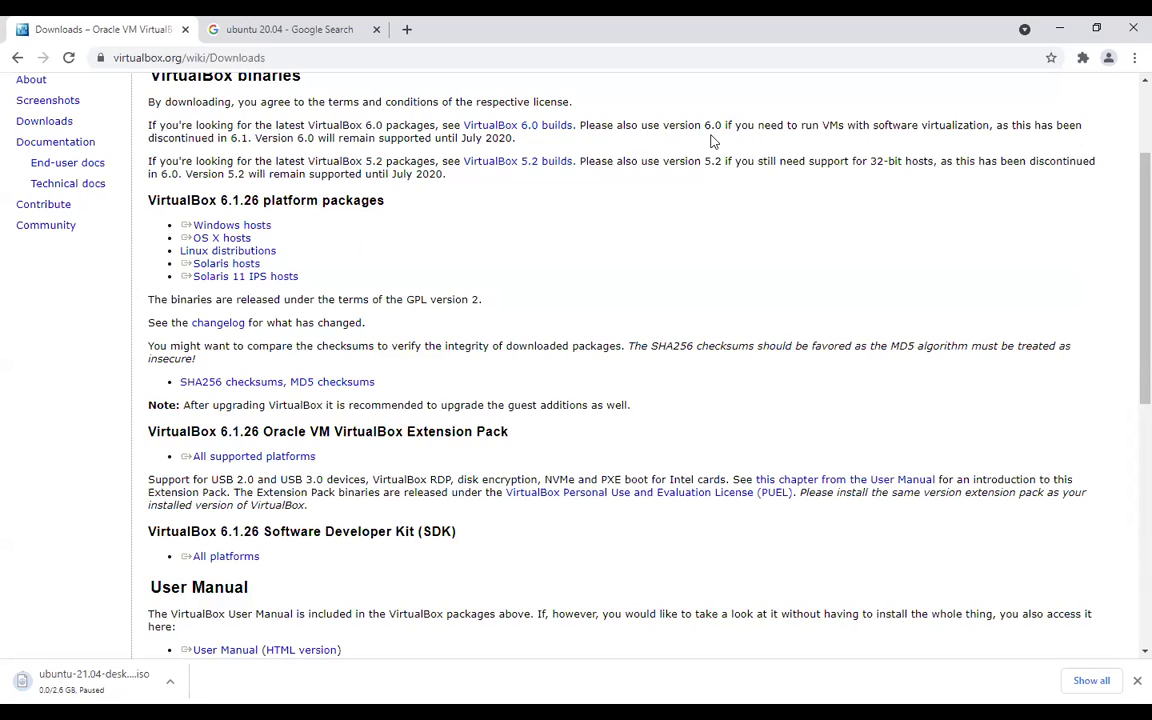
# Download the VirtualBox 6.1.26 package for Windows hosts and pause that download.
pyautogui.click(258, 229)
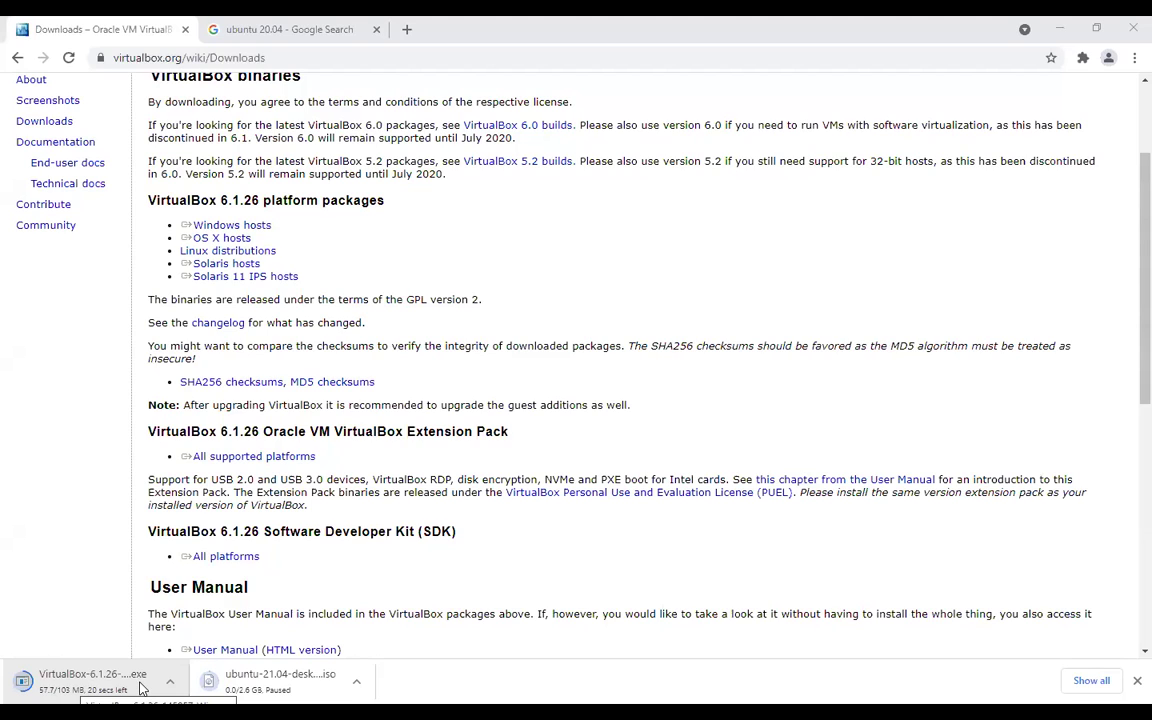
pyautogui.click(170, 681)
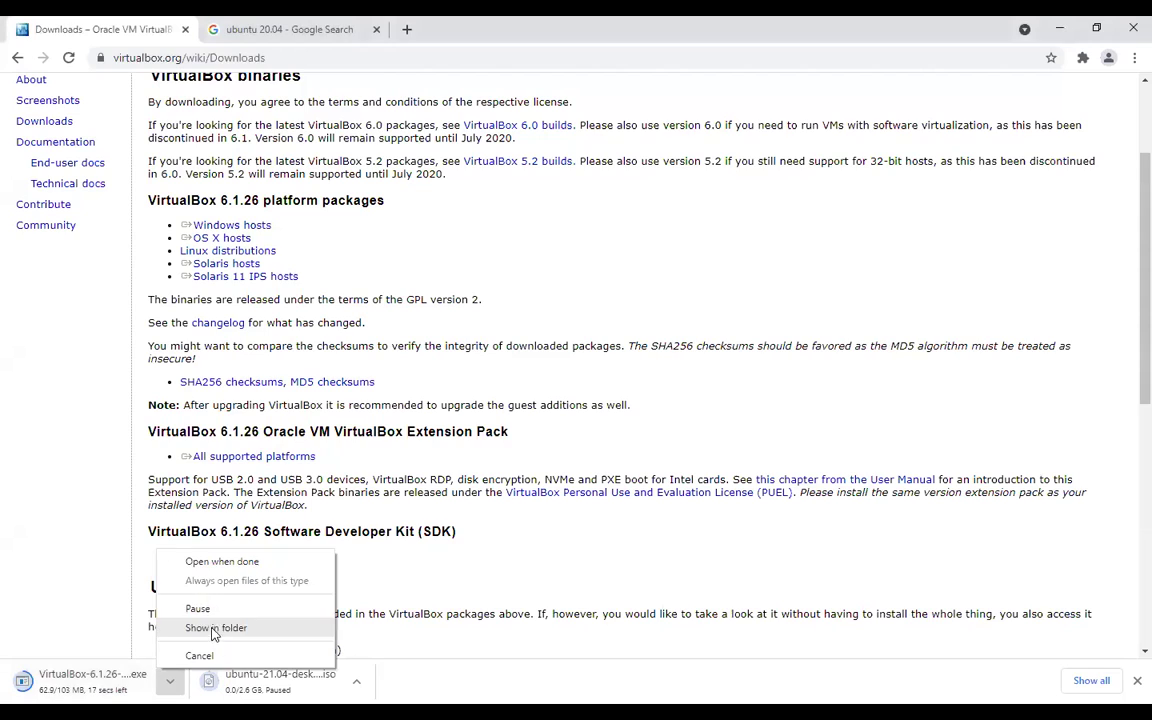
pyautogui.click(201, 609)
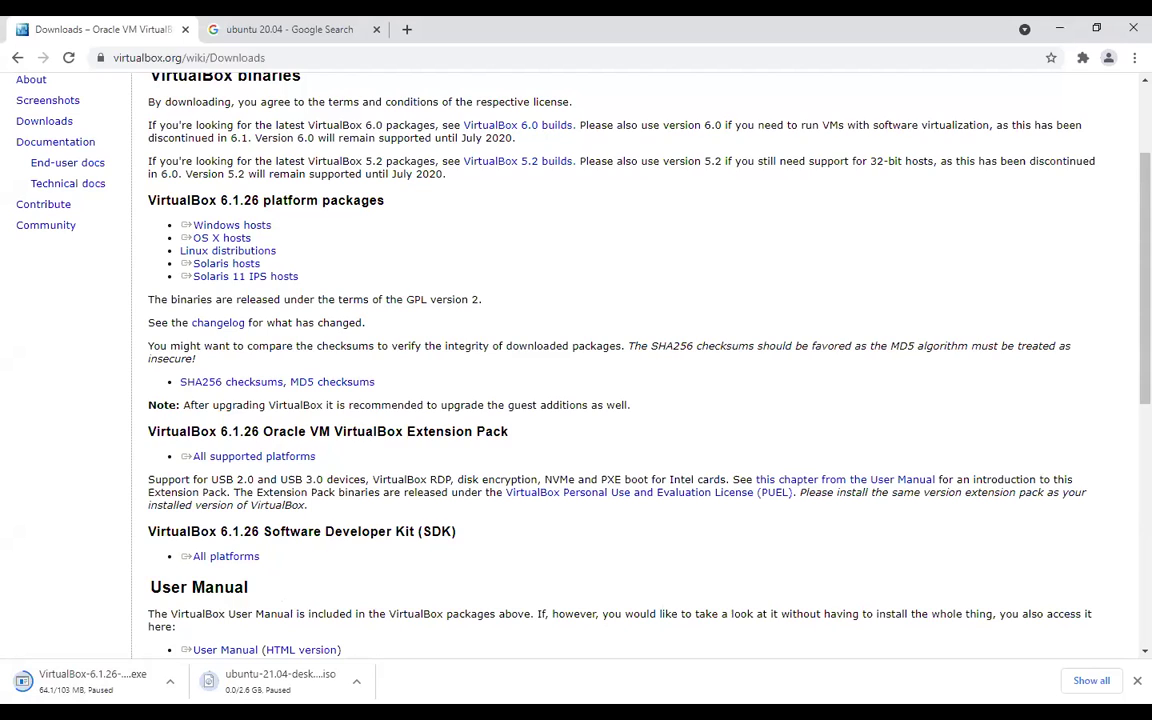
pyautogui.click(213, 684)
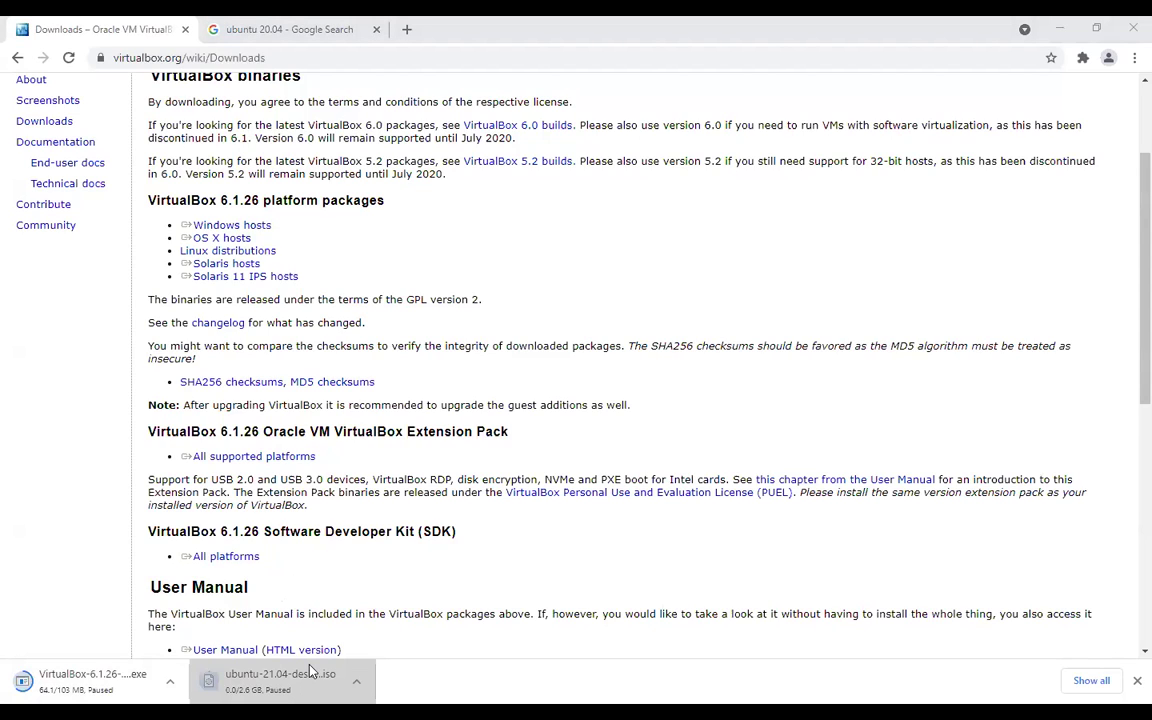
# Switch to the ubuntu 20.04 search and examine the ubuntu-20.04.1-desktop-amd64 image and VirtualBox-6.1.18-142142-Win installer in the local folder on drive D.
pyautogui.click(328, 32)
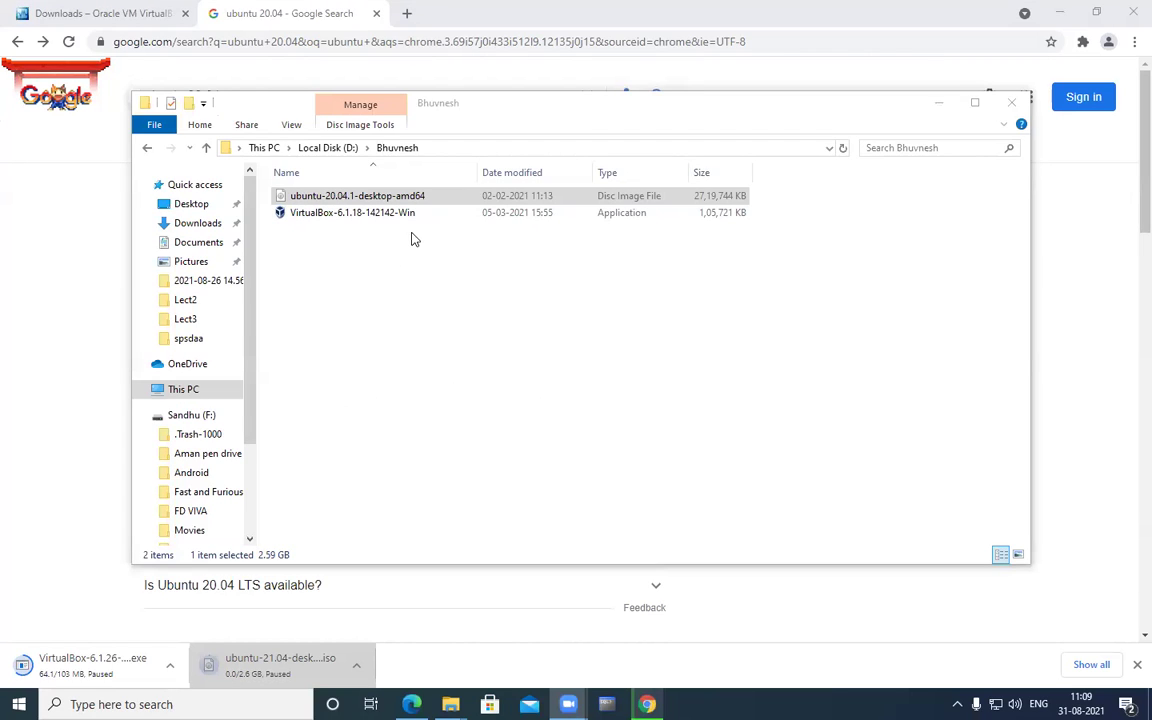
pyautogui.click(383, 203)
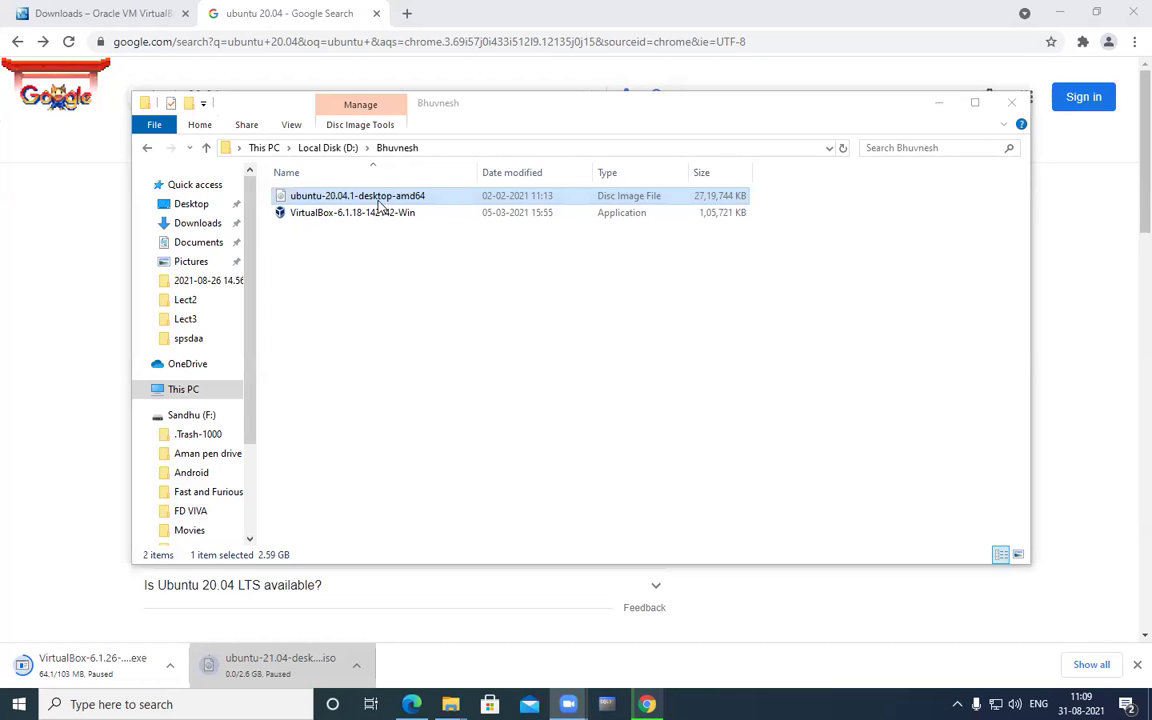
pyautogui.click(379, 202)
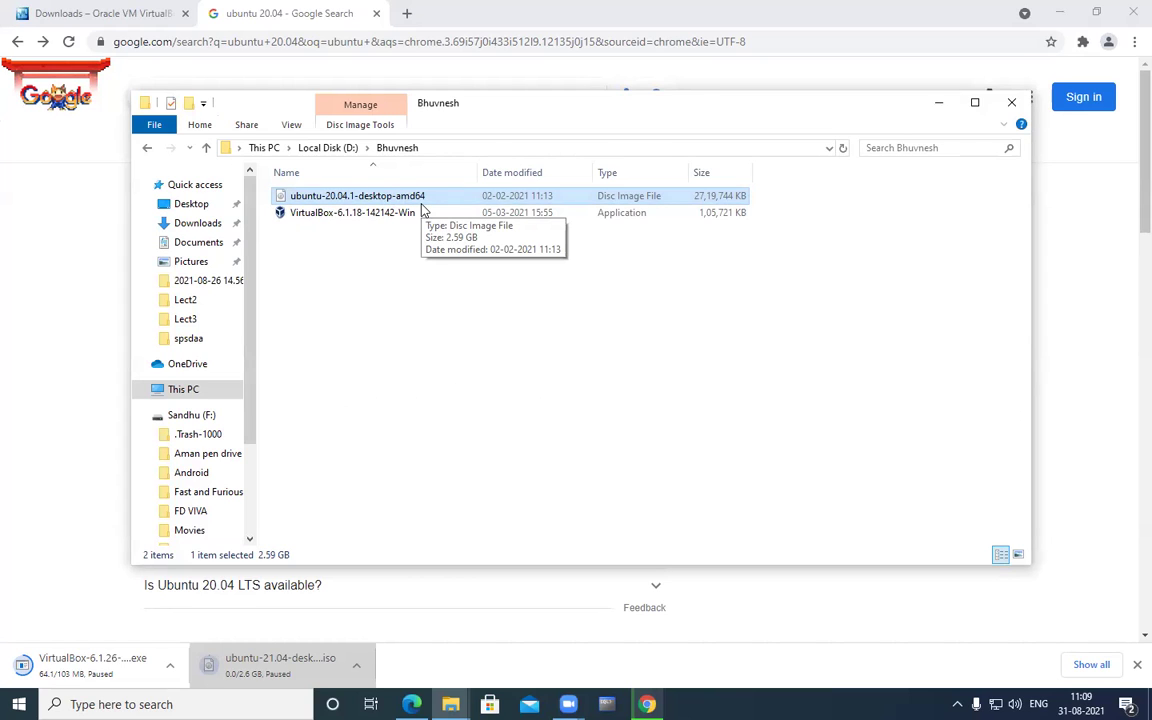
pyautogui.click(406, 221)
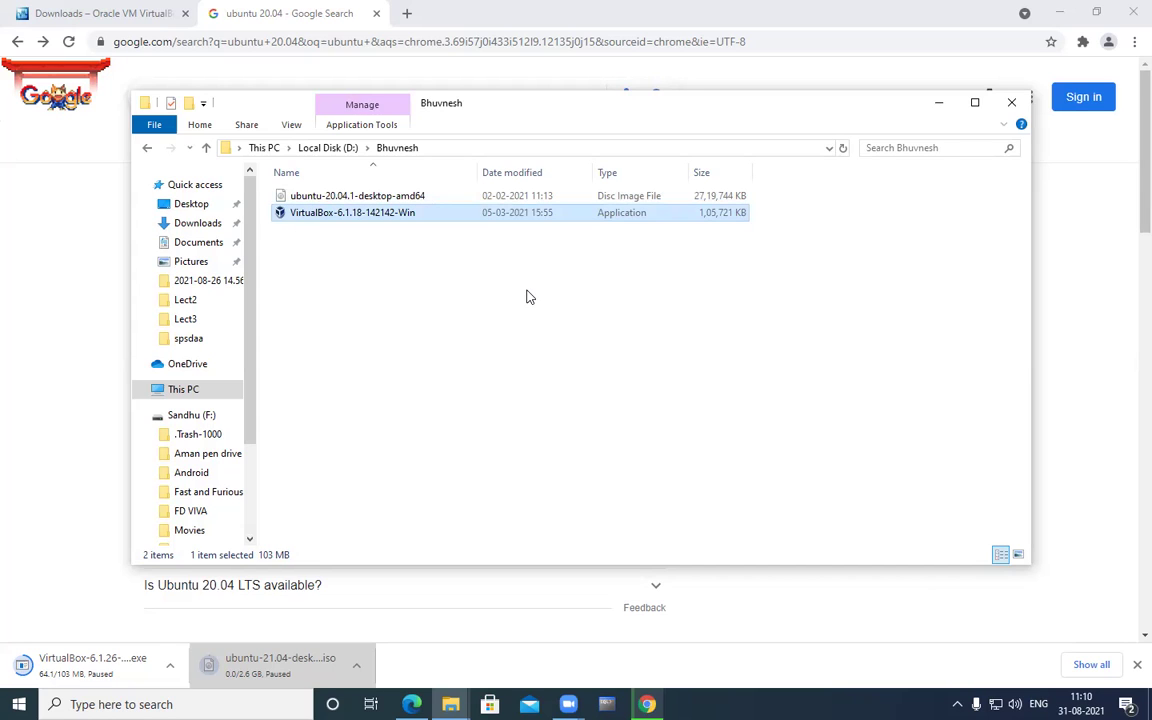
# Launch the VirtualBox-6.1.18-142142-Win installer, keep the default features, location and options, and accept the network interface reset.
pyautogui.doubleClick(453, 218)
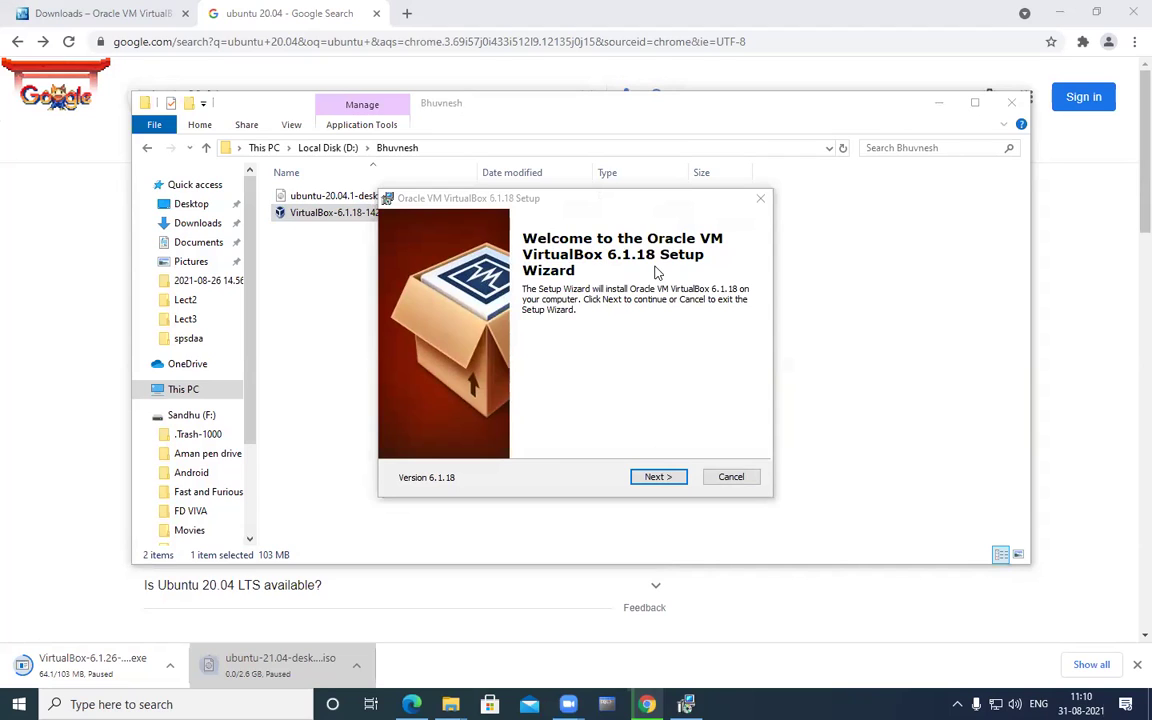
pyautogui.click(672, 482)
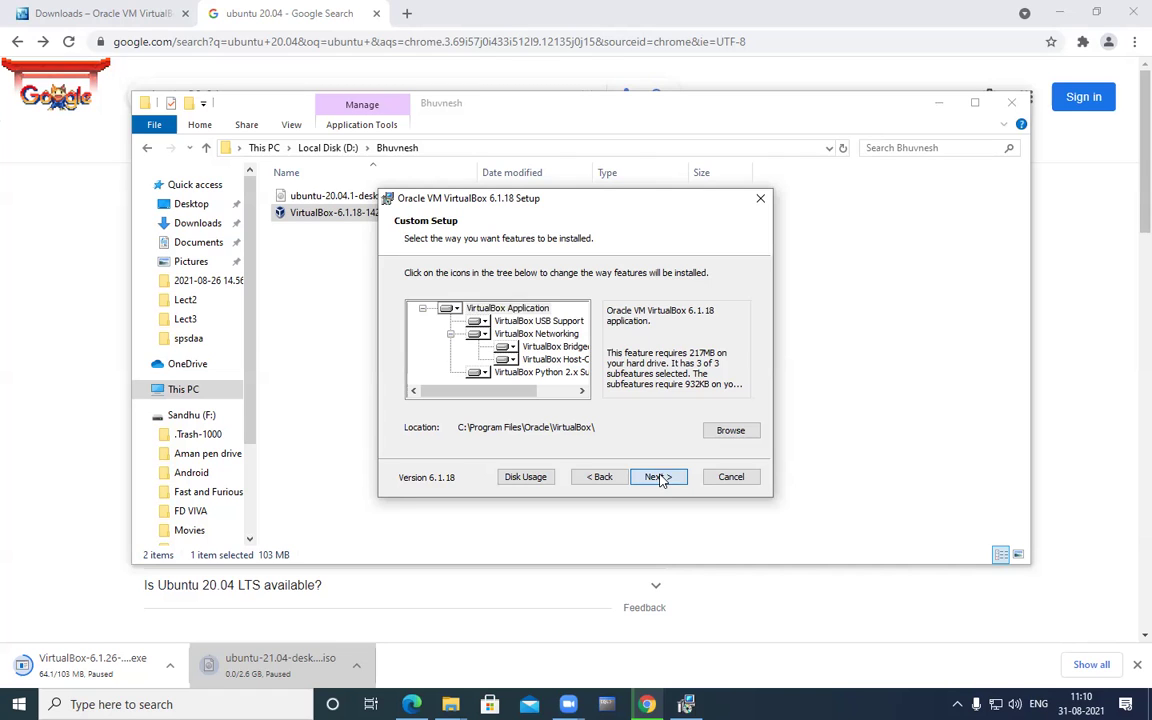
pyautogui.click(657, 477)
pyautogui.click(657, 477)
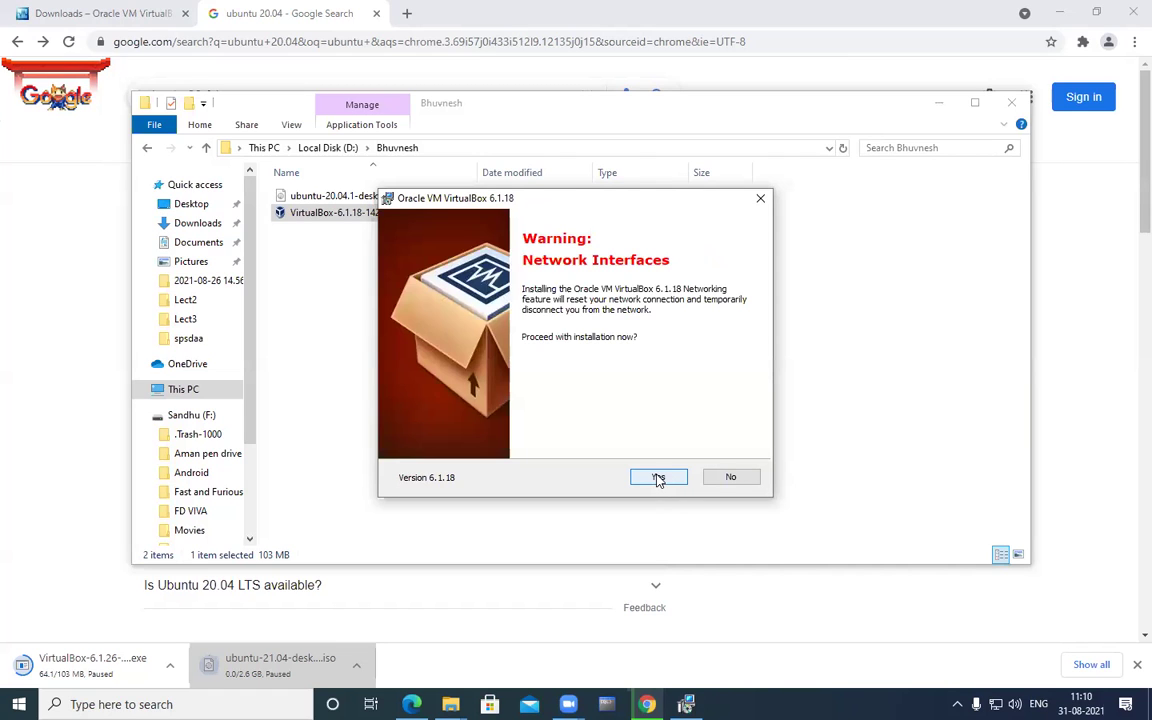
pyautogui.click(658, 479)
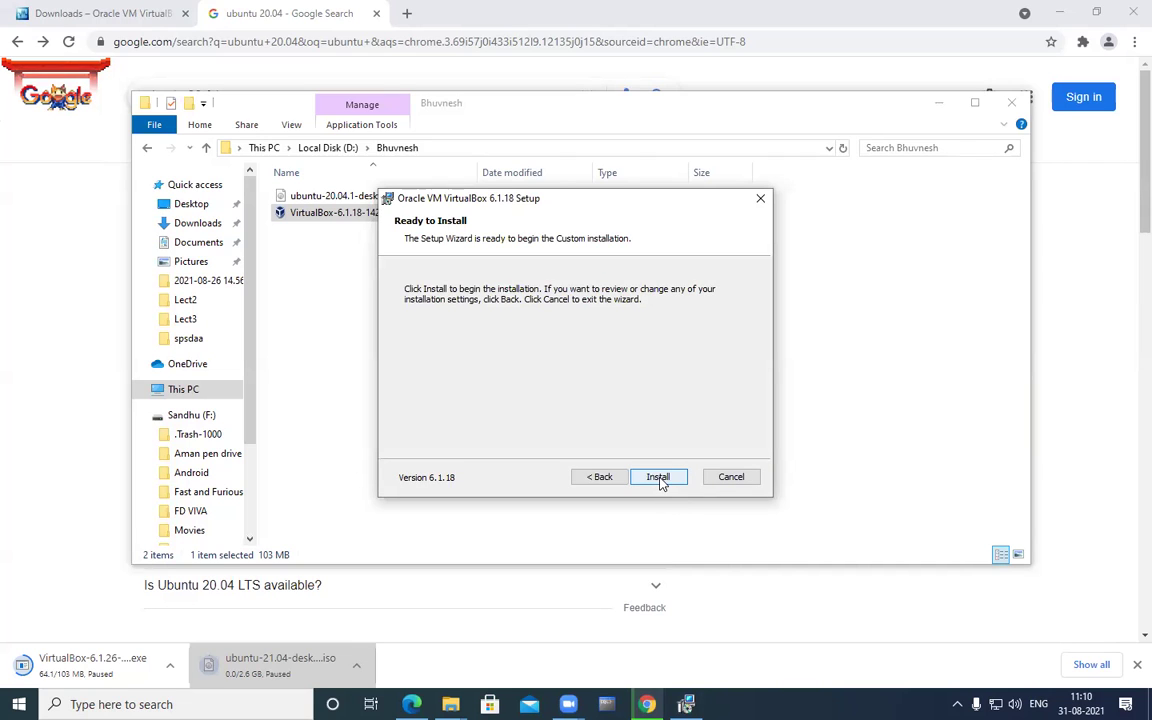
# Install VirtualBox 6.1.18 with Oracle's USB device software and finish the setup with VirtualBox set to start after installation.
pyautogui.click(658, 477)
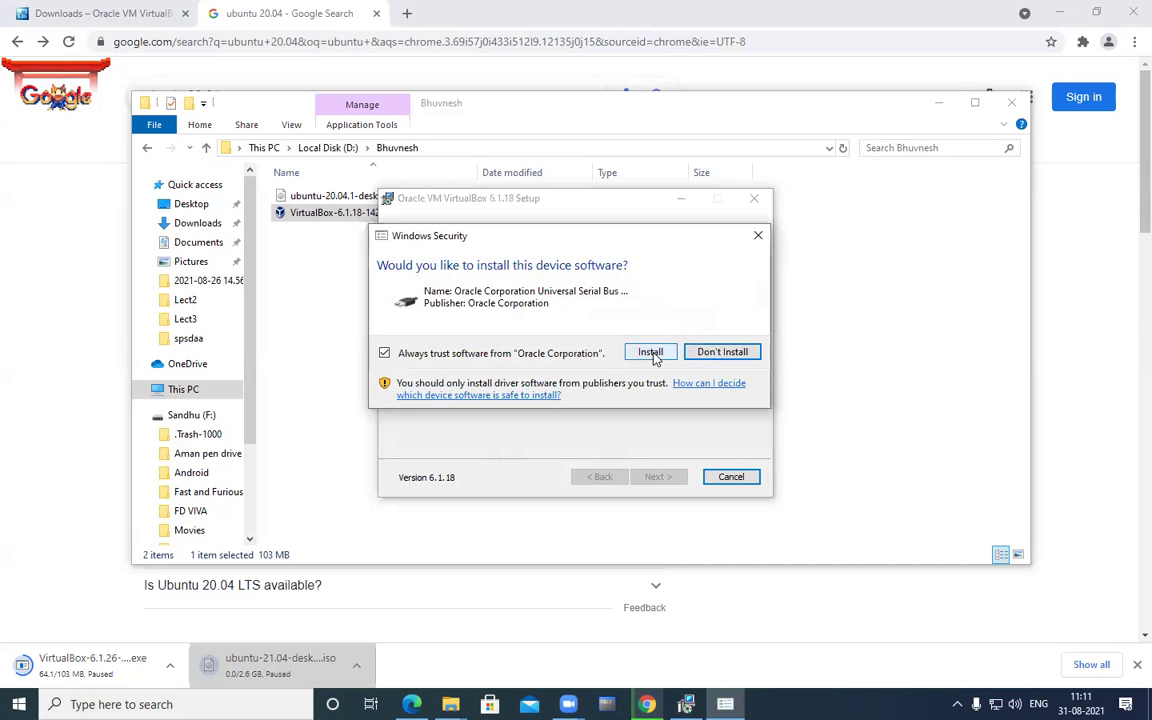
pyautogui.click(651, 353)
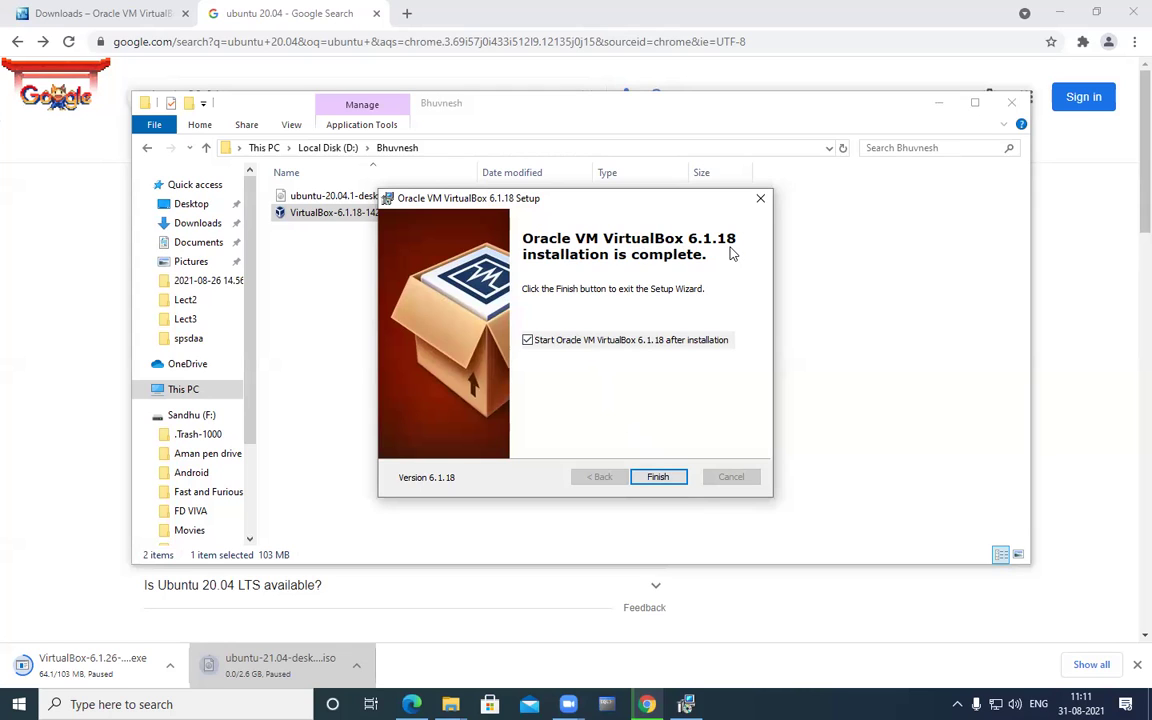
pyautogui.click(657, 477)
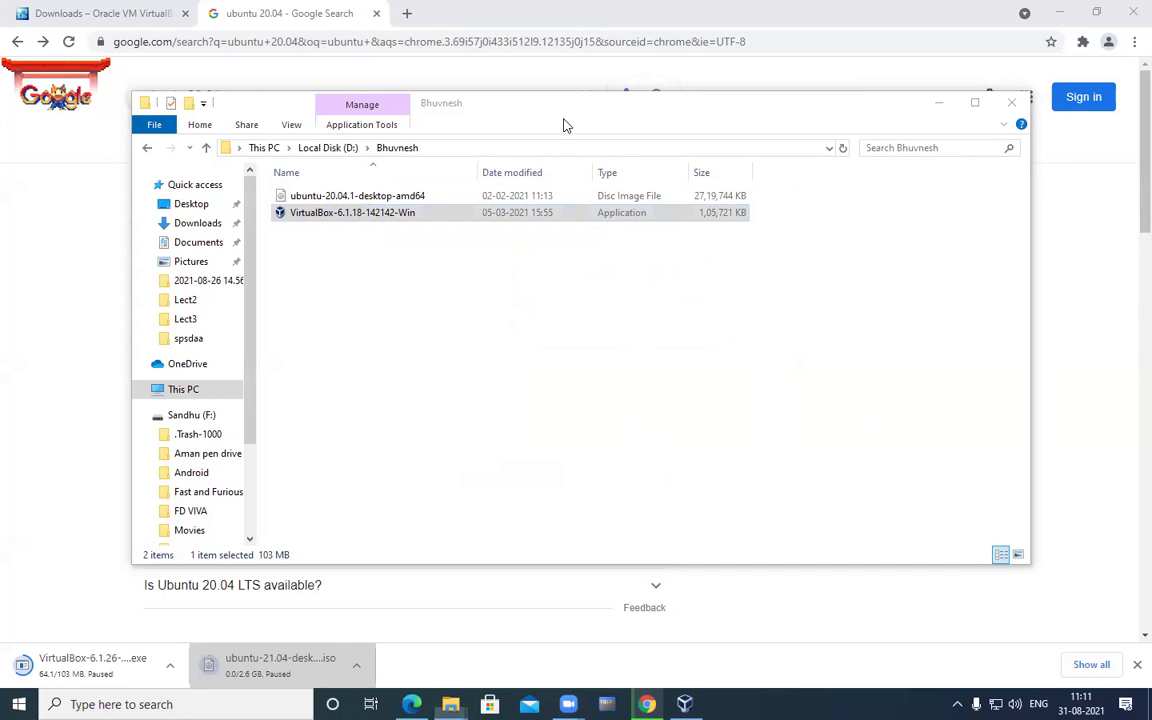
# Minimize the installer files' folder window and dismiss VirtualBox's new-version notice.
pyautogui.click(939, 104)
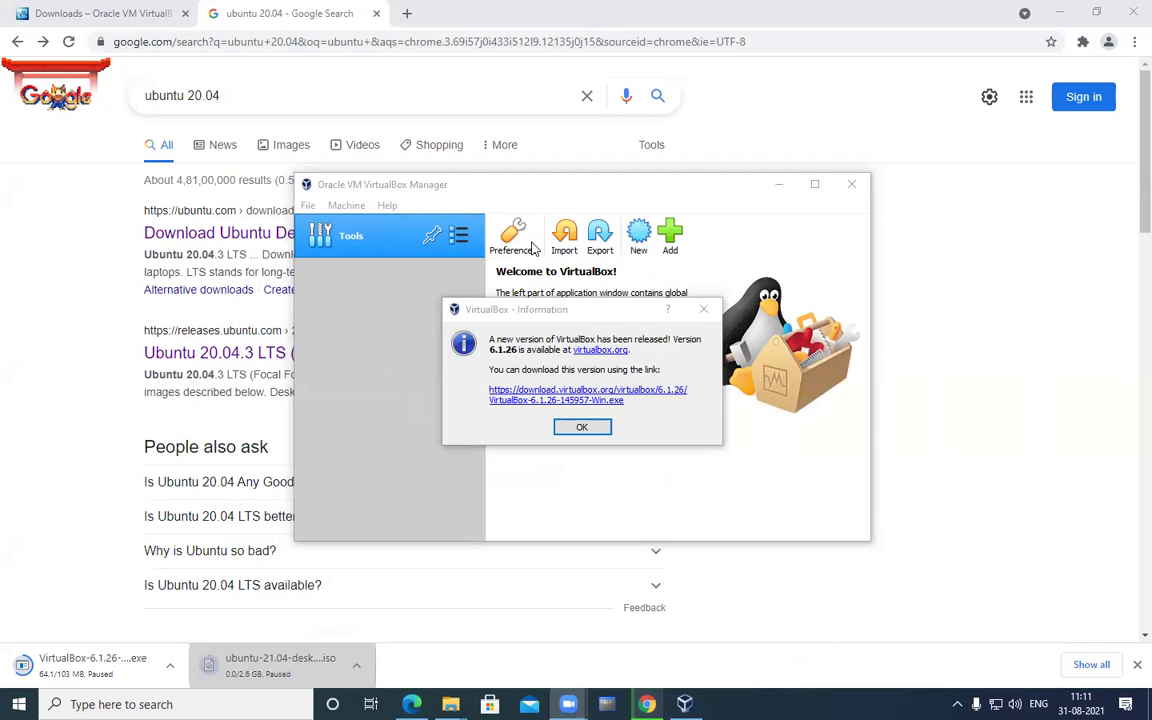
pyautogui.click(592, 428)
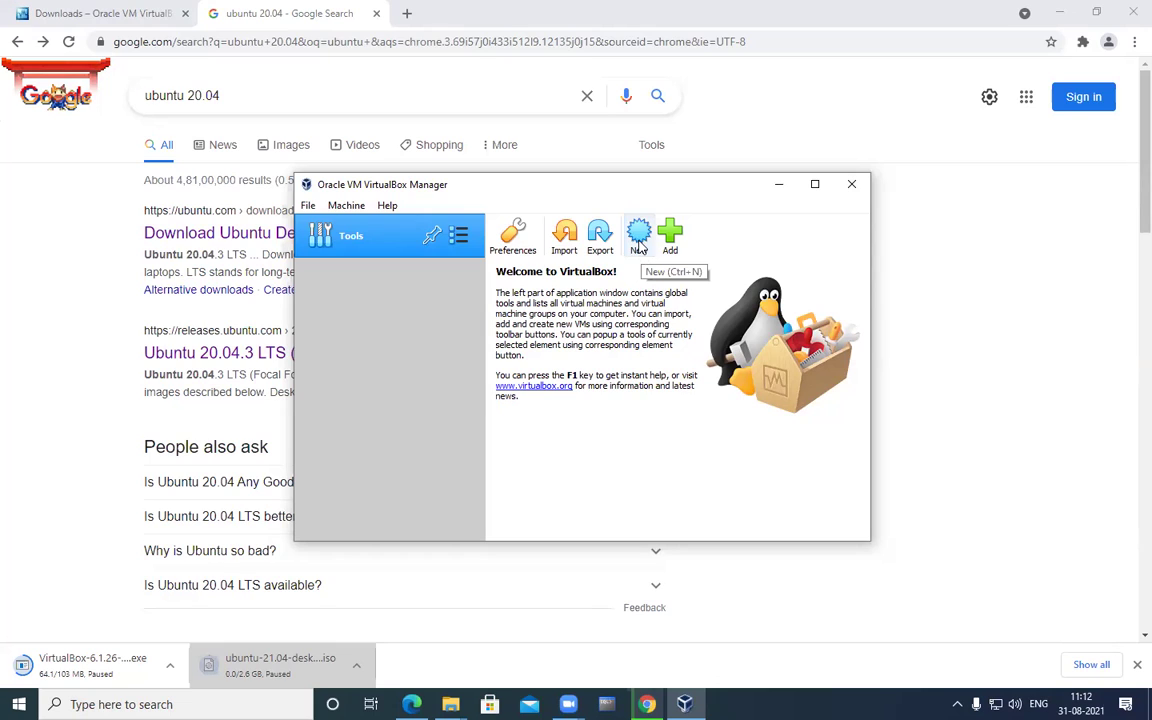
pyautogui.click(578, 72)
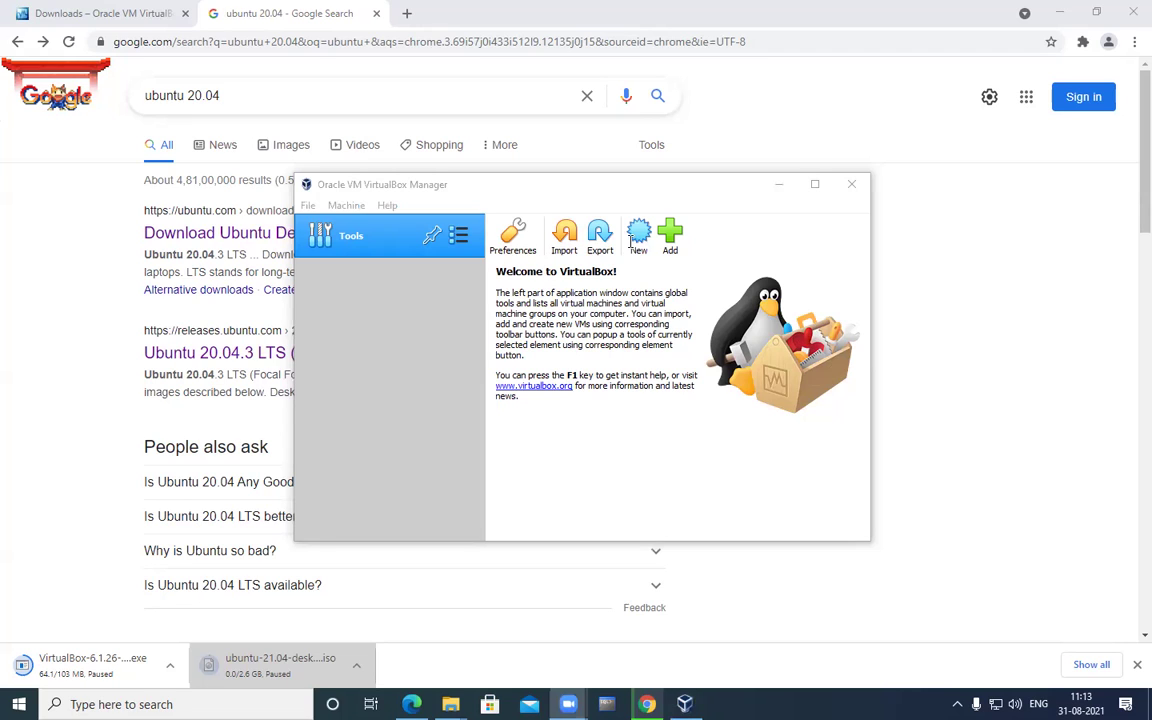
pyautogui.click(812, 483)
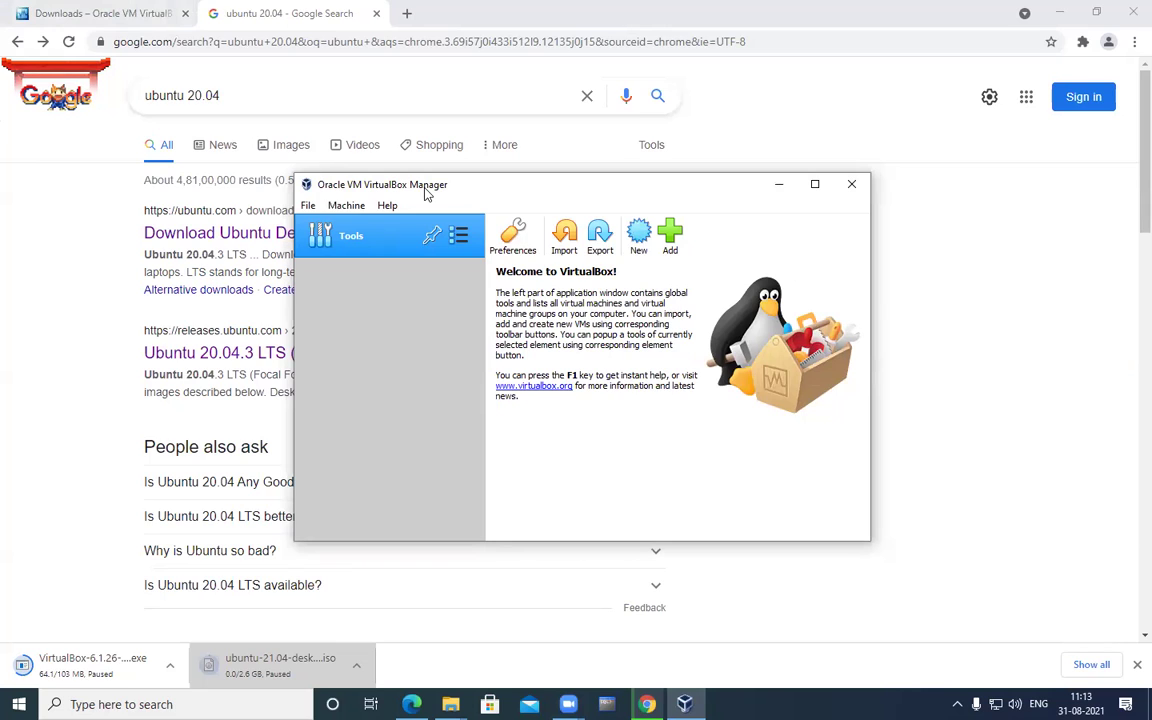
# Begin a new virtual machine named UBUNTU in the default machine folder, with type Linux and version Ubuntu (64-bit).
pyautogui.click(638, 240)
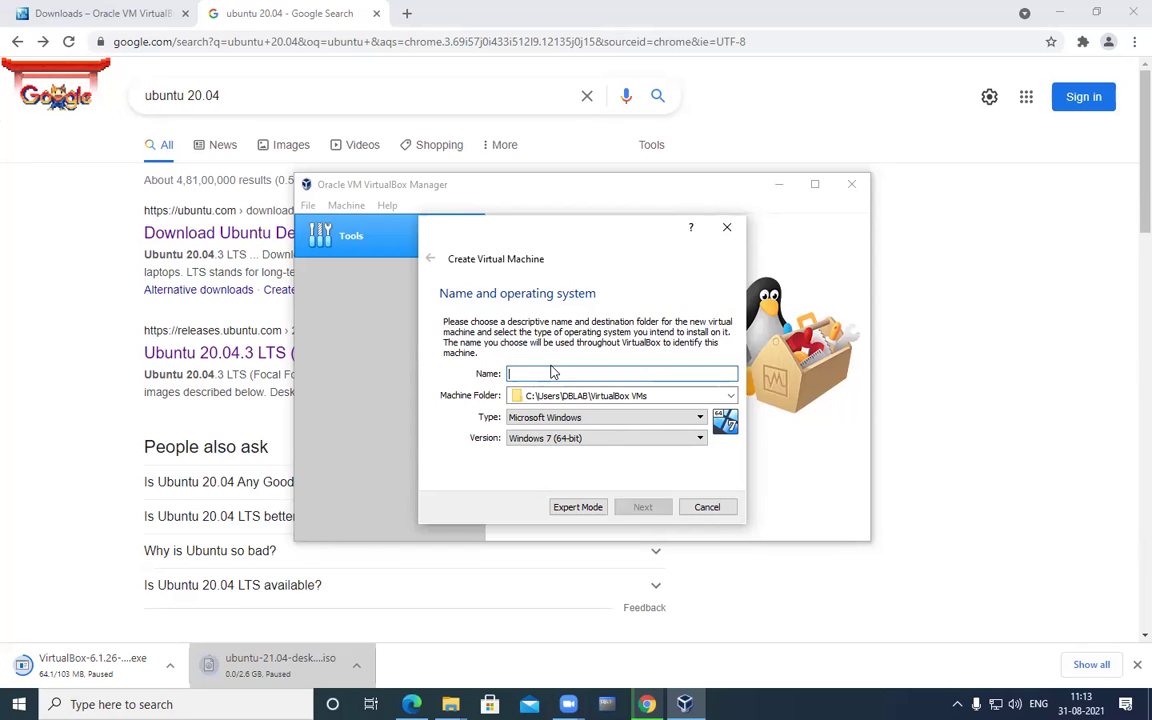
pyautogui.write('UBUNTU')
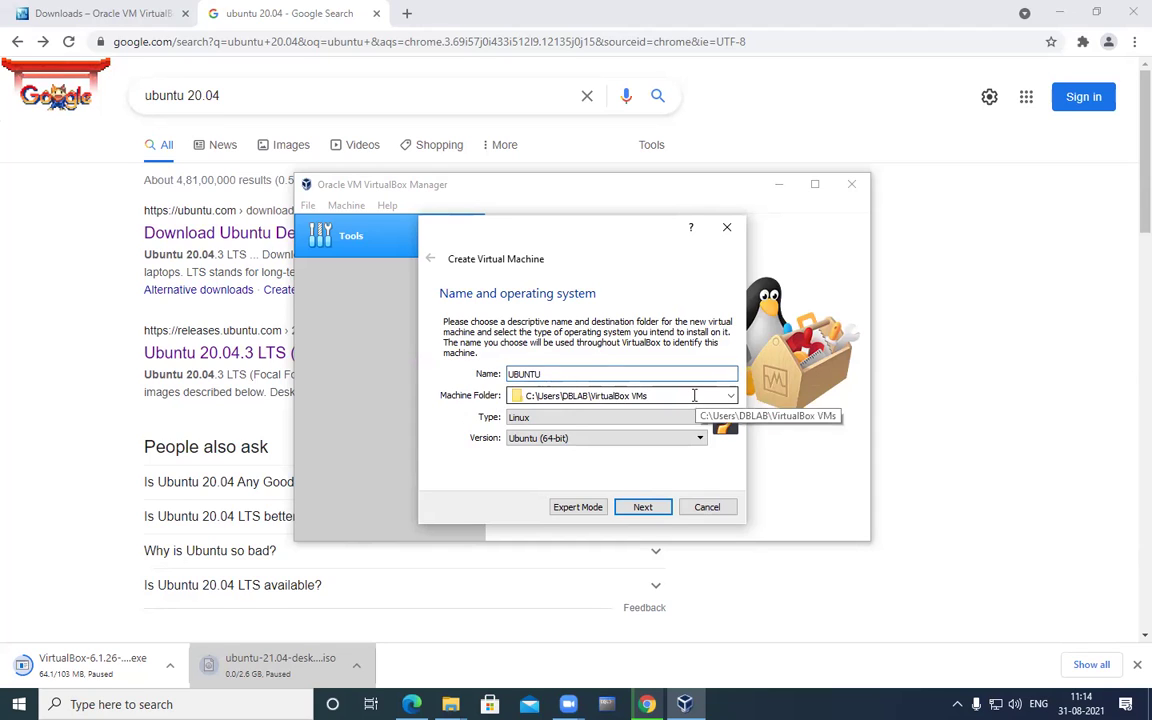
pyautogui.click(560, 446)
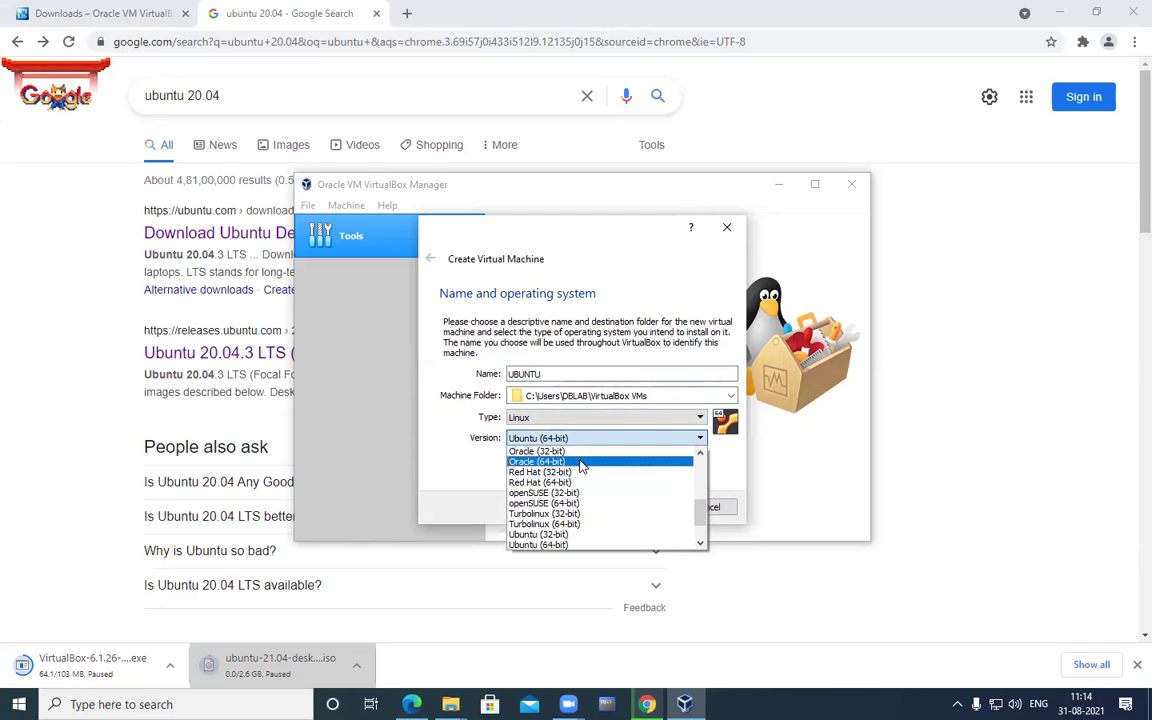
pyautogui.click(578, 545)
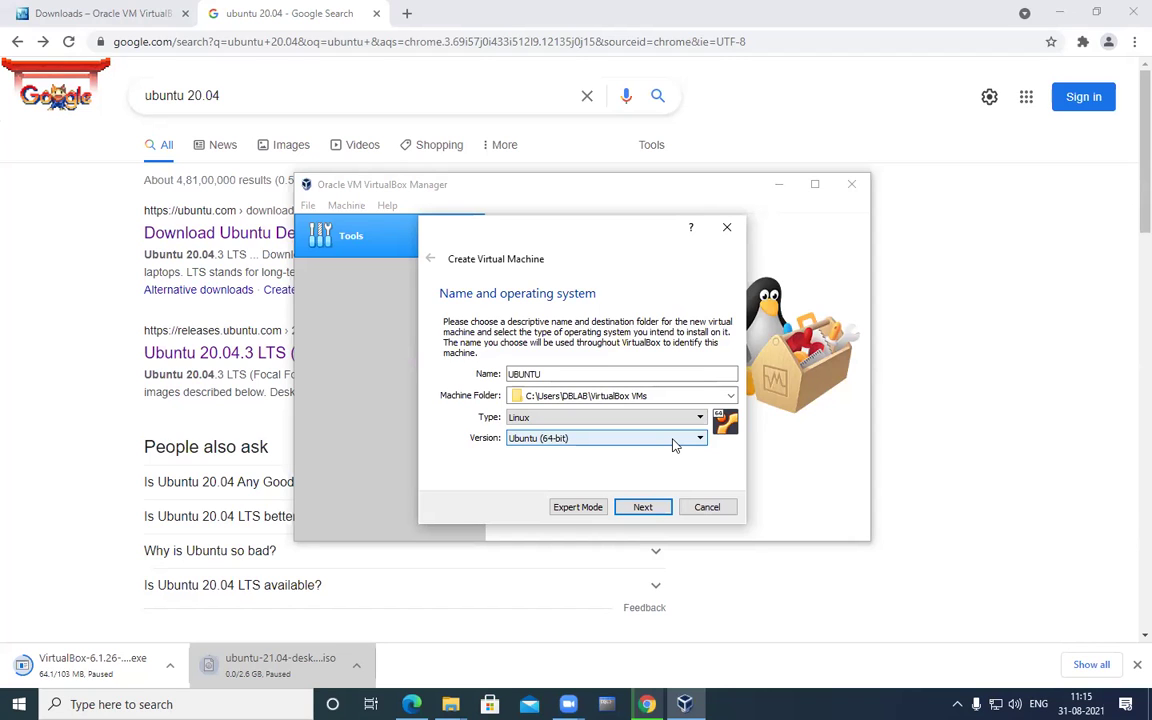
pyautogui.click(645, 507)
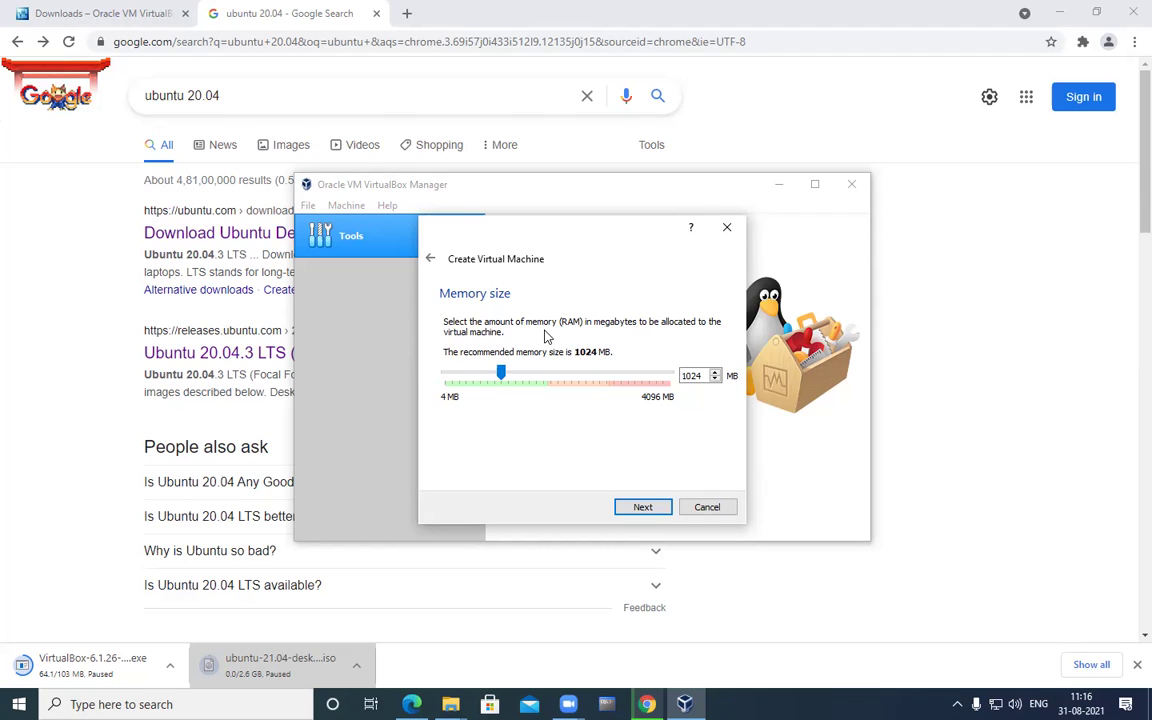
# Allocate 2048 MB of memory to the UBUNTU virtual machine and continue to its hard disk options.
pyautogui.moveTo(501, 377); pyautogui.dragTo(551, 382)
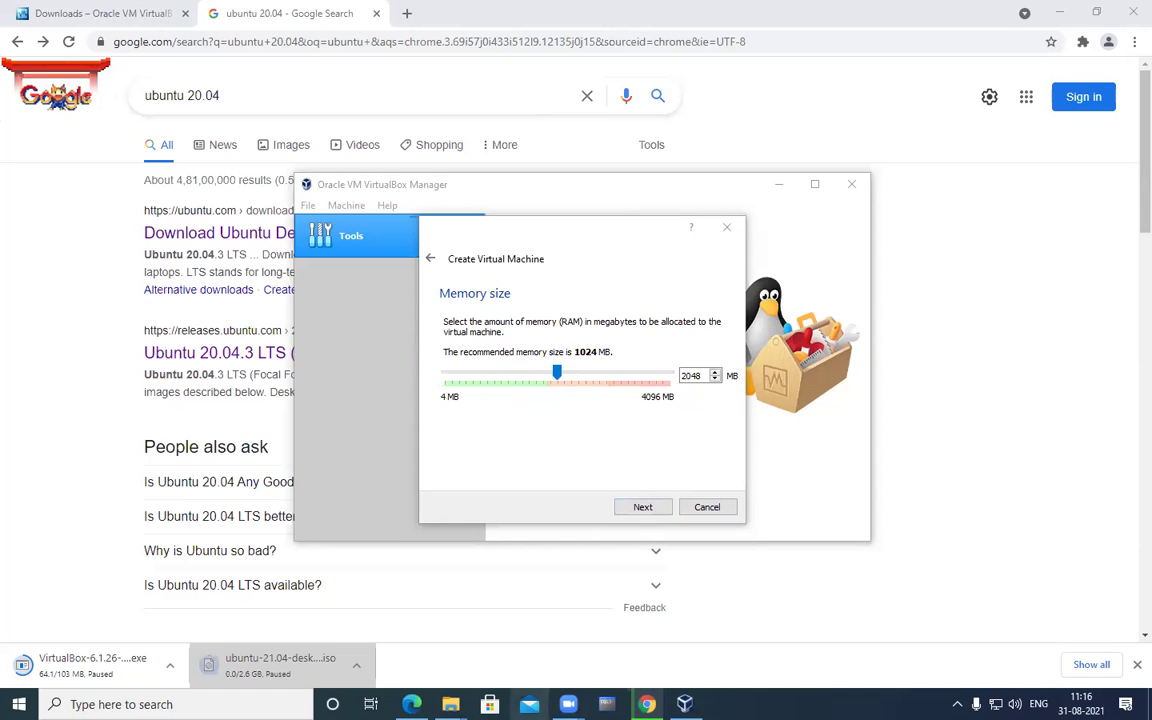
pyautogui.click(647, 704)
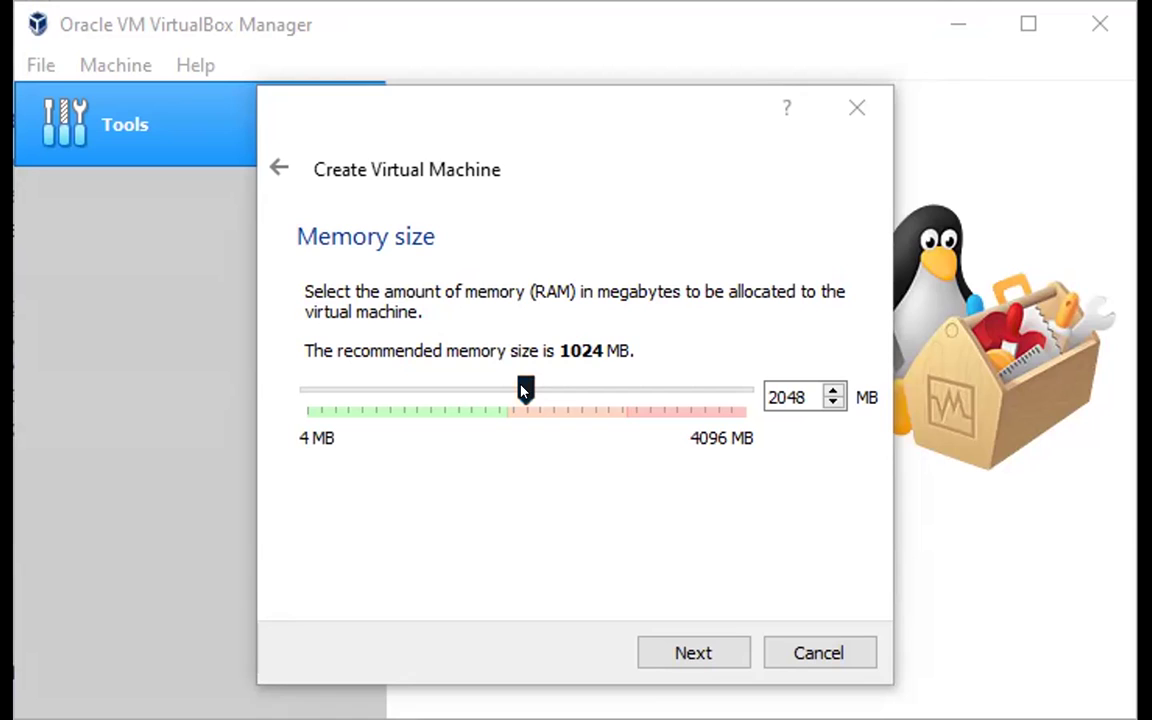
pyautogui.moveTo(518, 388); pyautogui.dragTo(562, 386)
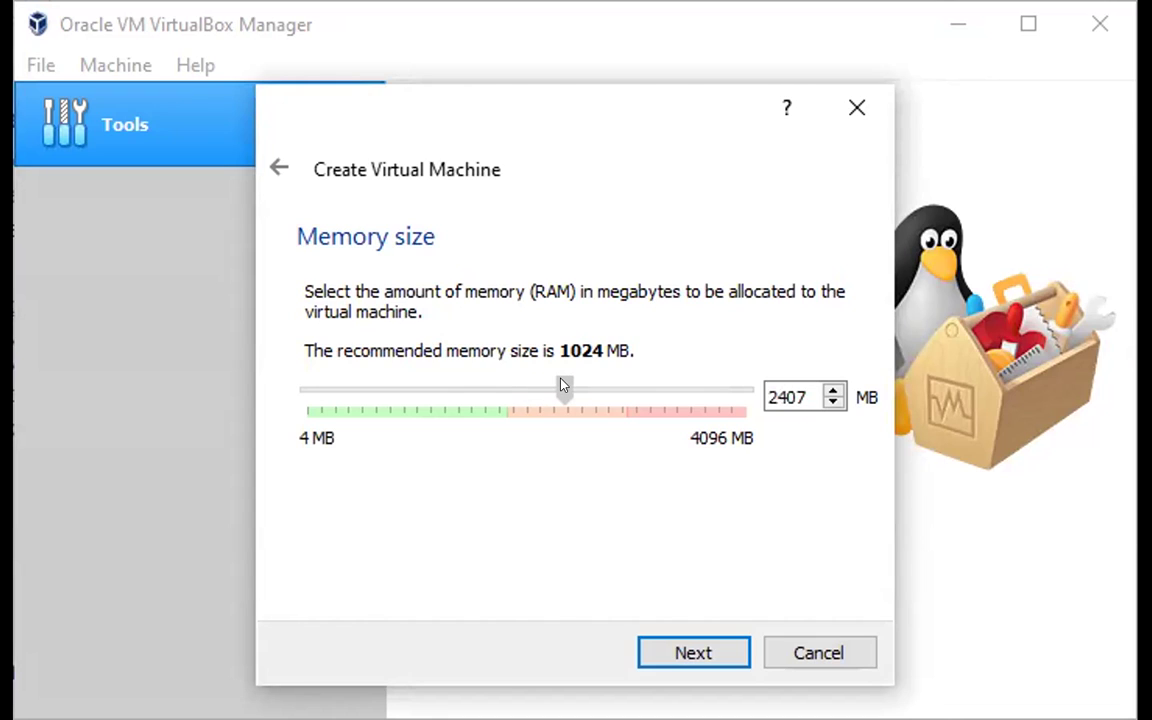
pyautogui.moveTo(563, 386); pyautogui.dragTo(521, 388)
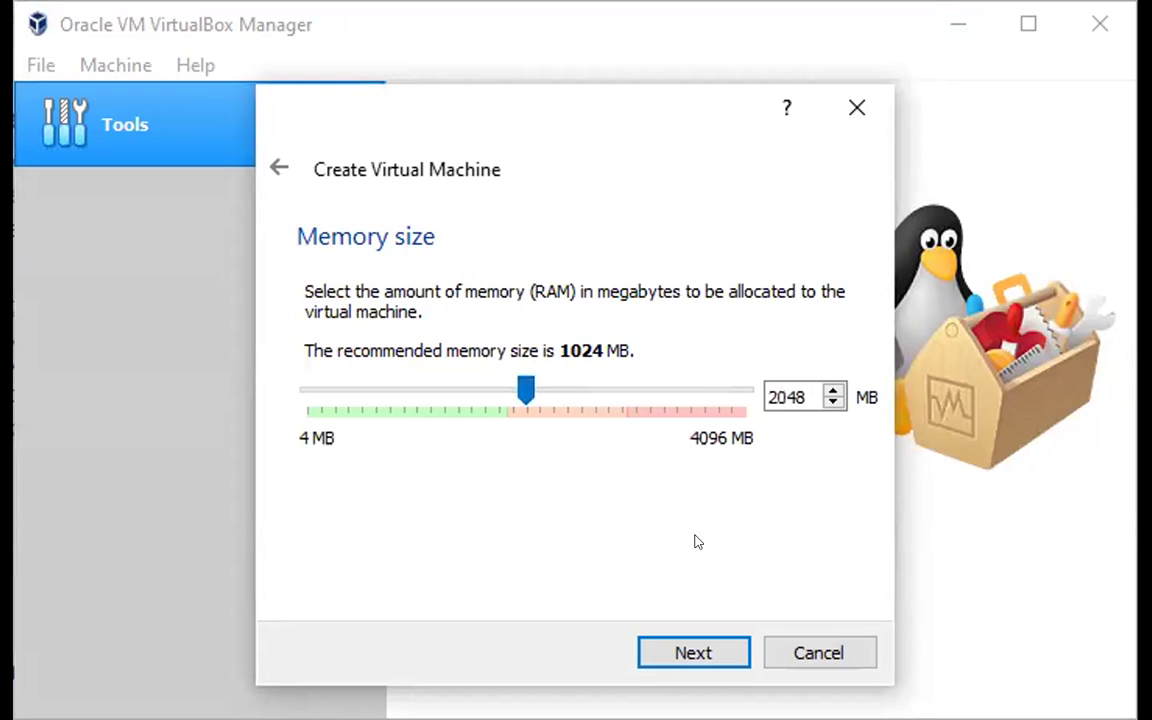
pyautogui.click(712, 653)
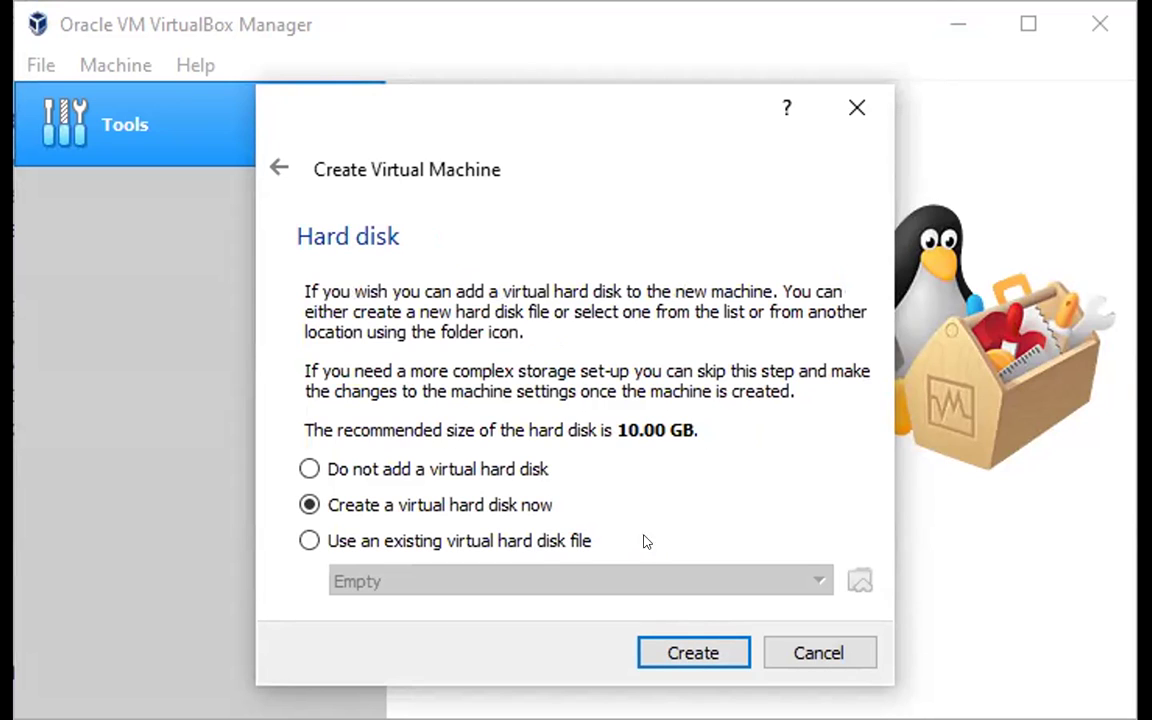
# Choose to create a virtual hard disk now, as a dynamically allocated VDI (VirtualBox Disk Image).
pyautogui.click(713, 656)
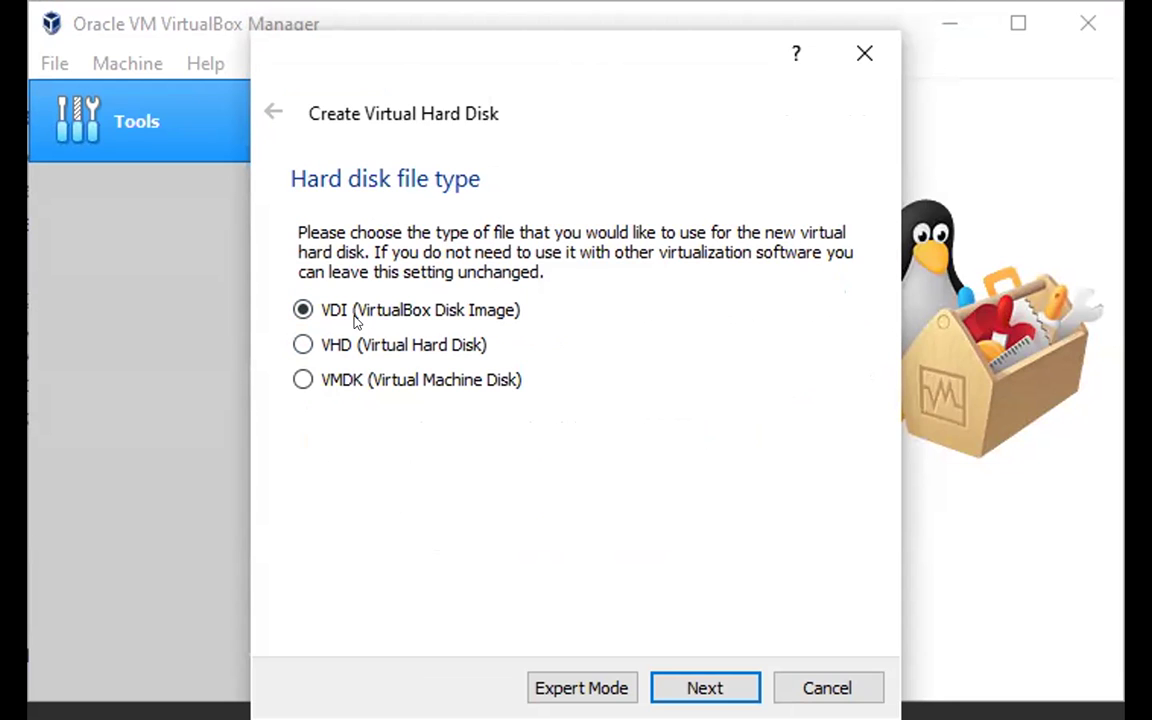
pyautogui.click(715, 675)
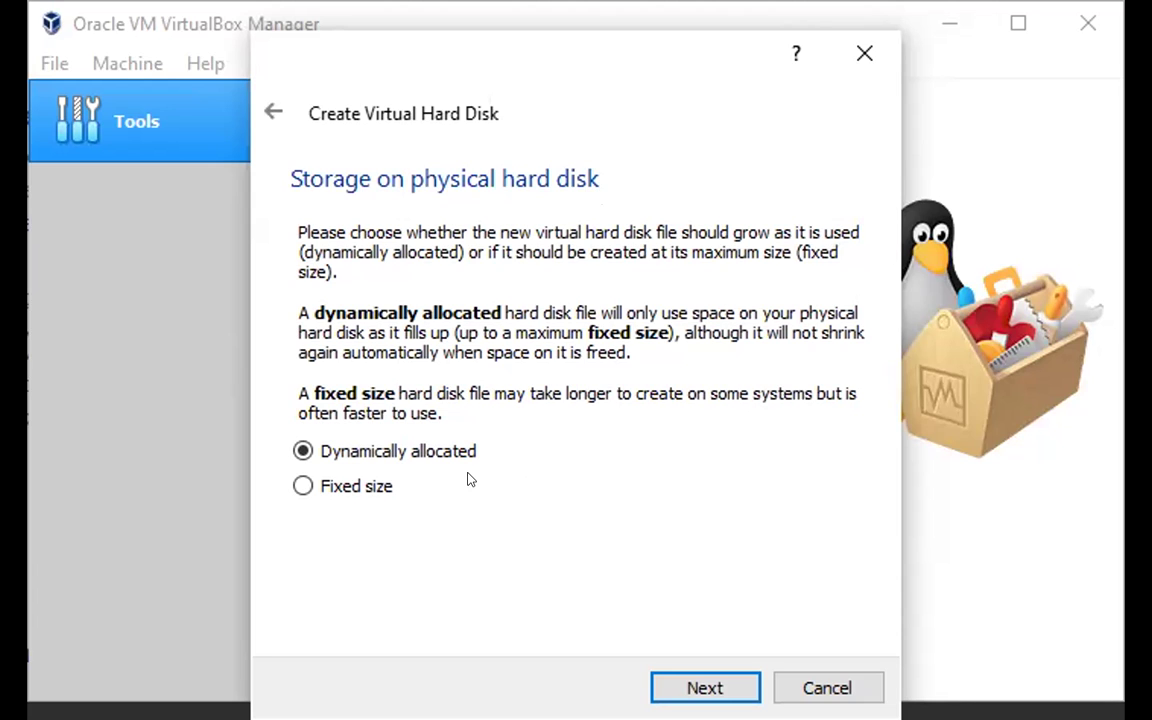
pyautogui.click(713, 691)
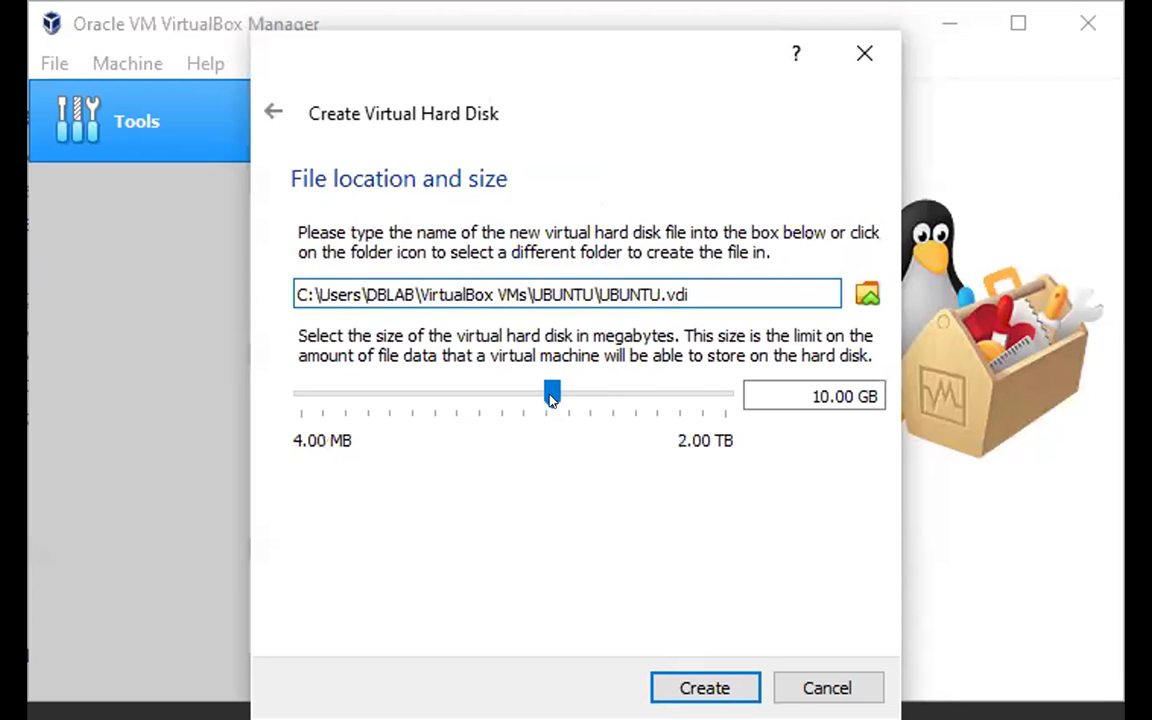
# Set the virtual hard disk size to 29.94 GB, keep the default file location, and create the disk.
pyautogui.moveTo(591, 401)
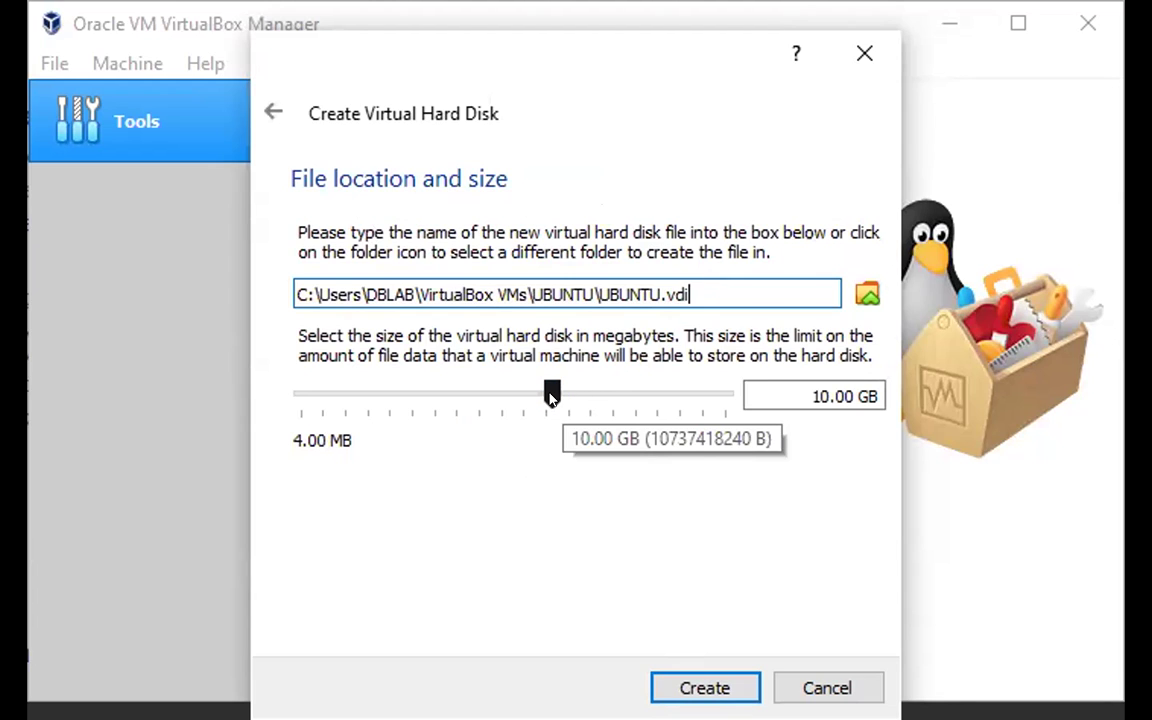
pyautogui.moveTo(551, 398)
pyautogui.mouseDown()
pyautogui.moveTo(510, 399)
pyautogui.moveTo(540, 398)
pyautogui.mouseUp()
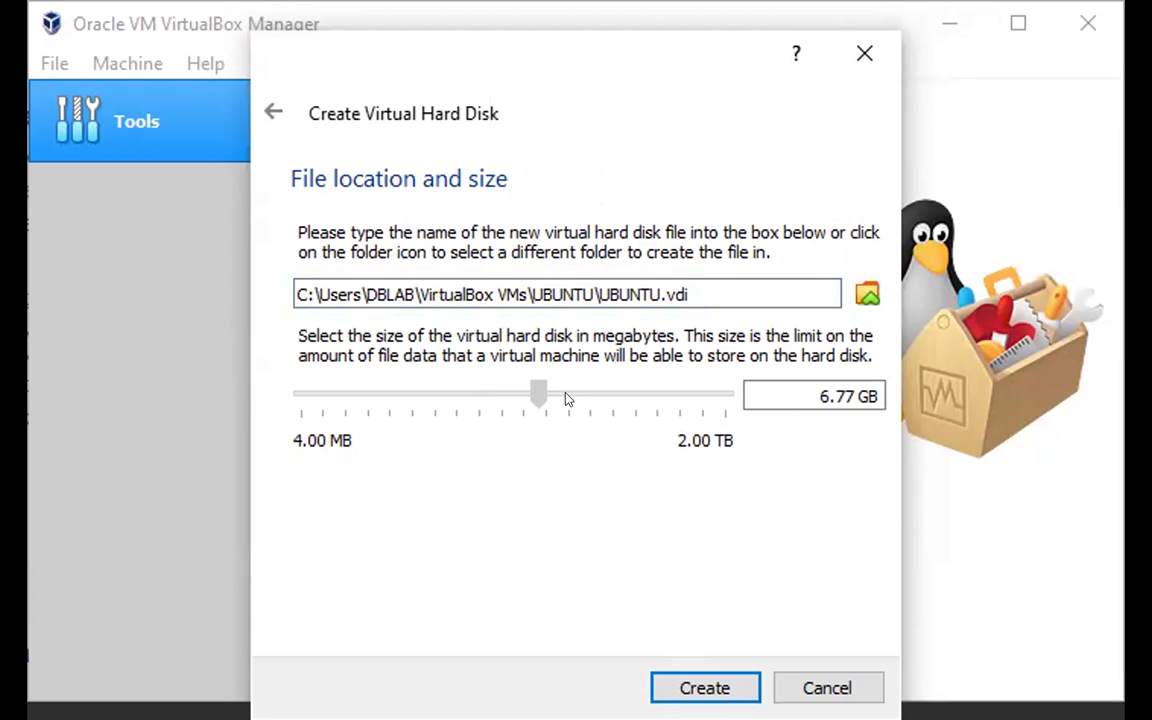
pyautogui.click(566, 399)
pyautogui.moveTo(566, 398); pyautogui.dragTo(589, 397)
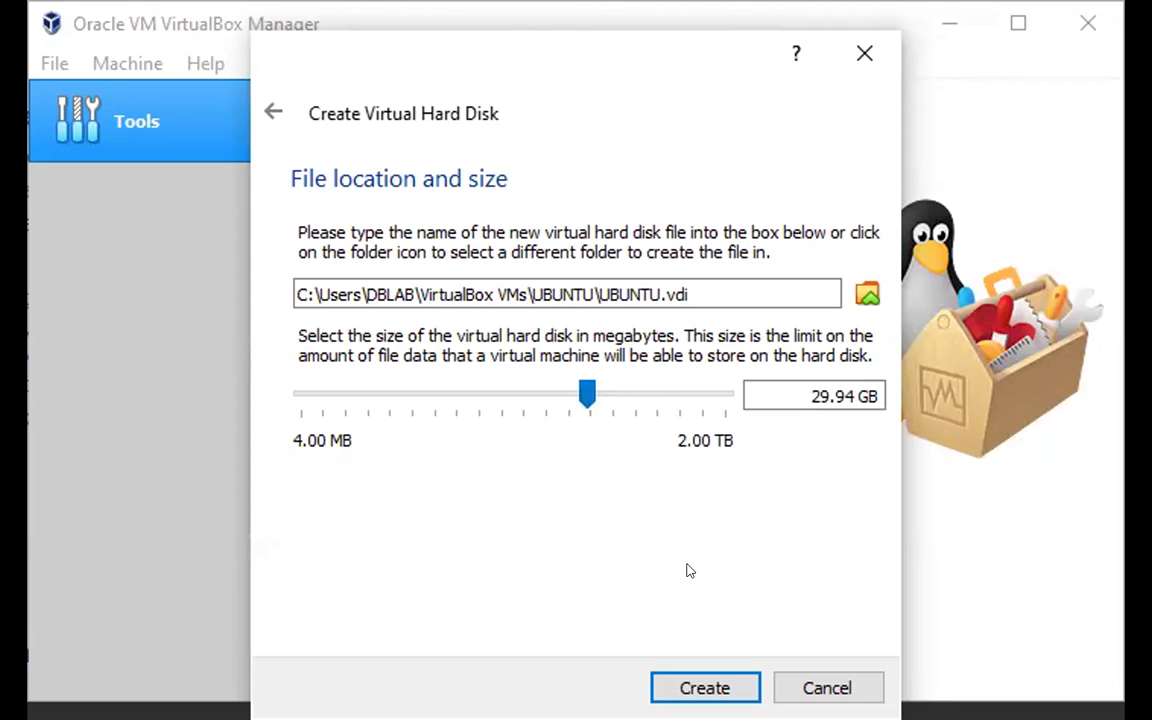
pyautogui.click(716, 688)
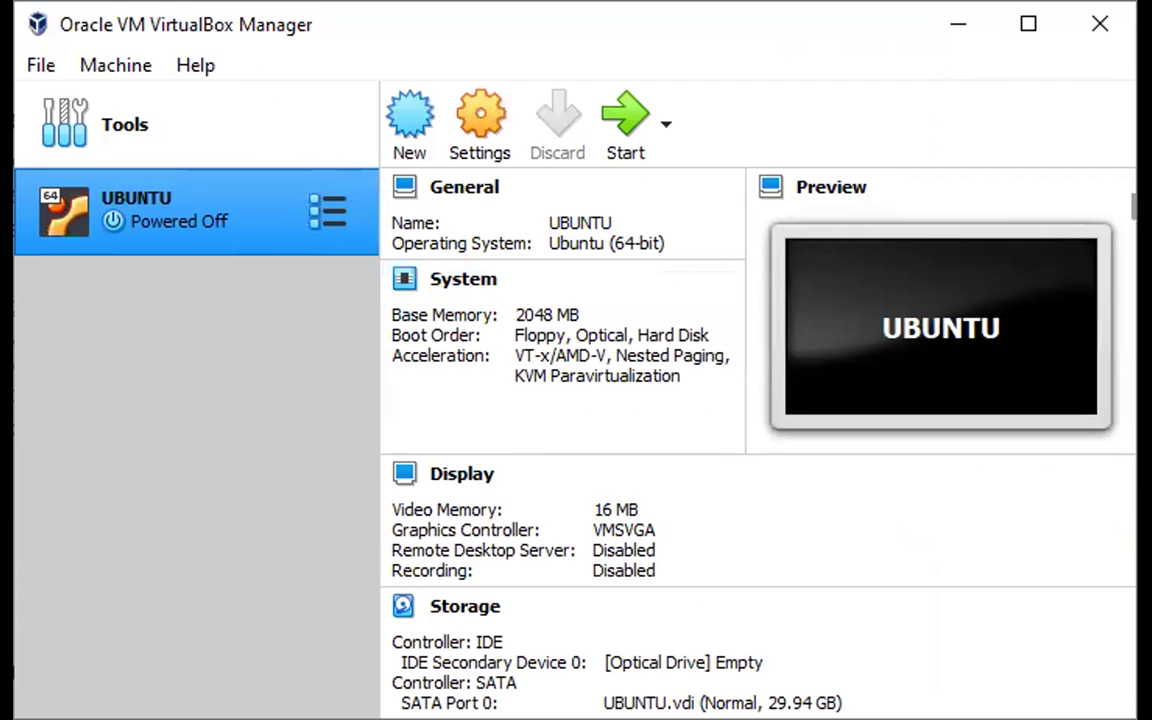
# Start the UBUNTU virtual machine, maximize the manager window, and move the startup progress dialog clear of the machine details.
pyautogui.click(622, 155)
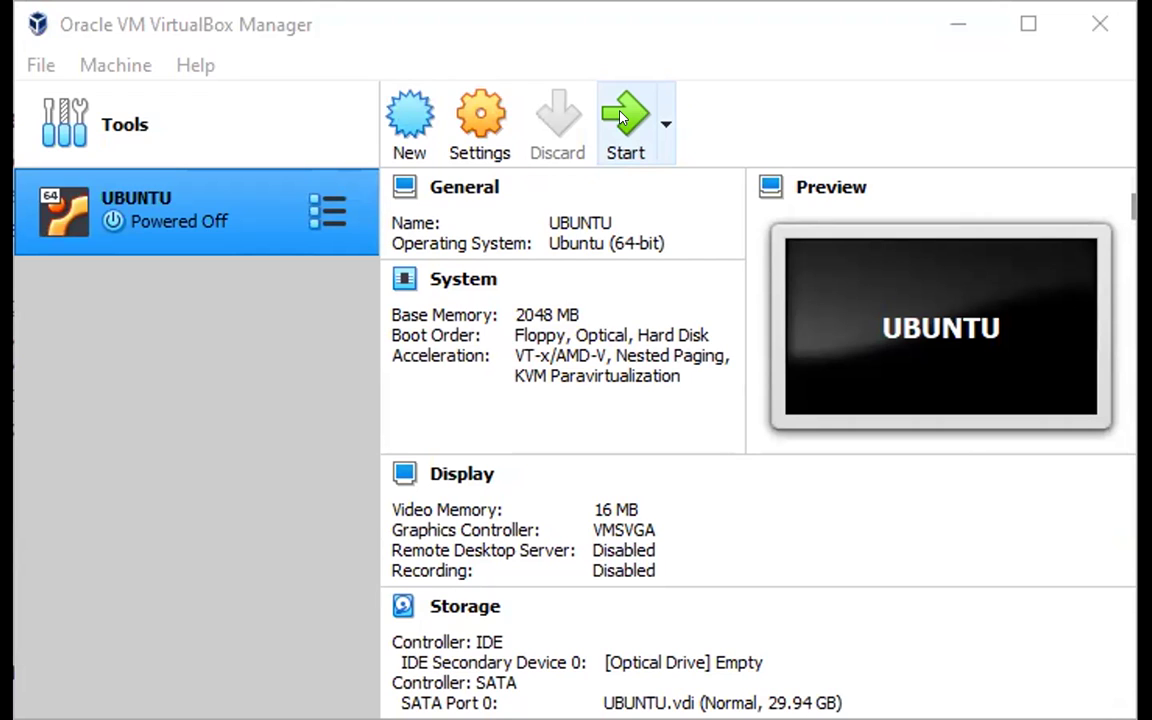
pyautogui.click(620, 118)
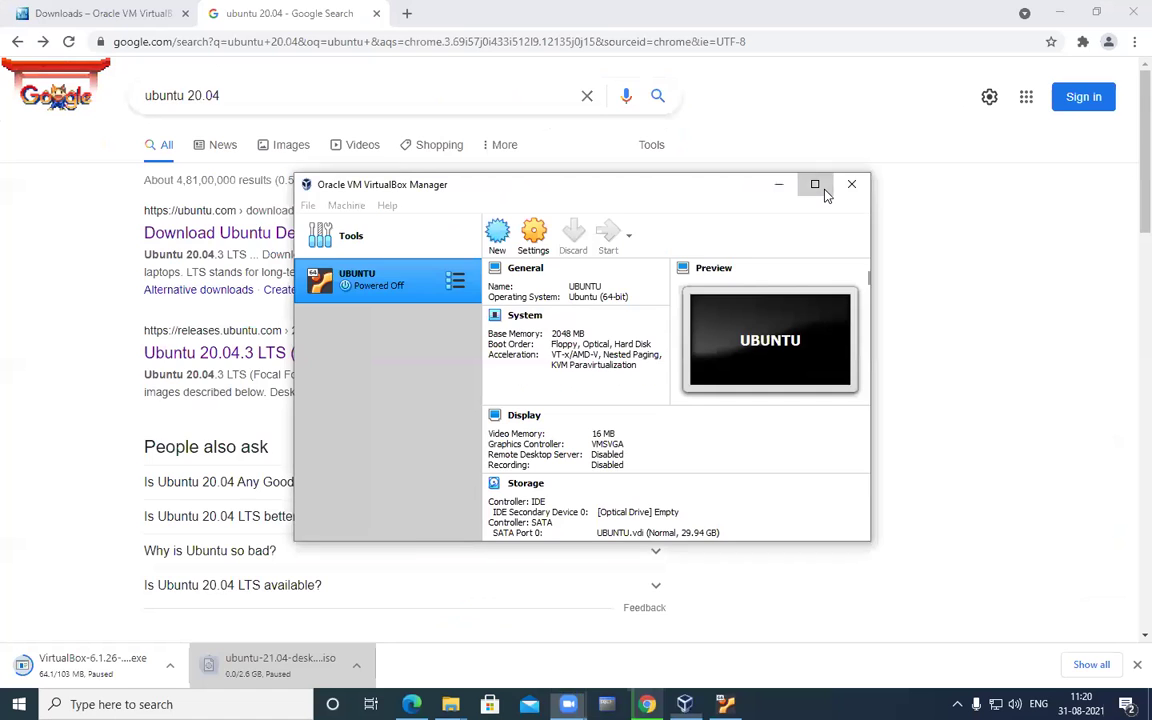
pyautogui.click(1028, 23)
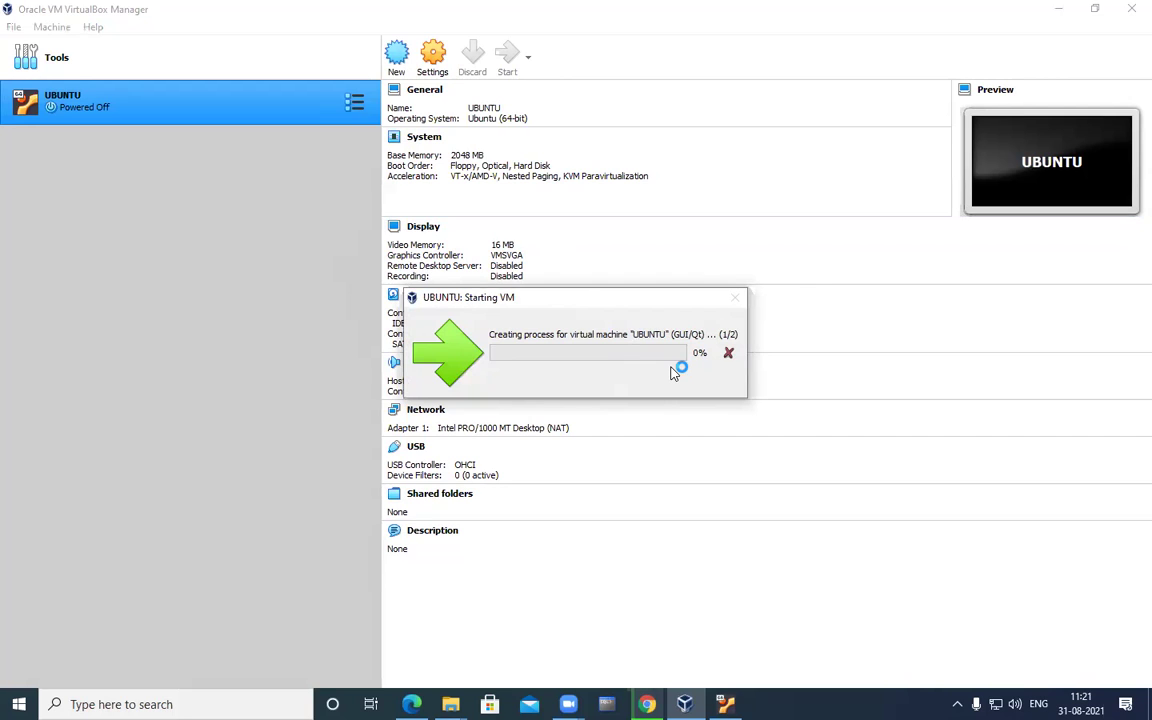
pyautogui.moveTo(666, 301); pyautogui.dragTo(978, 145)
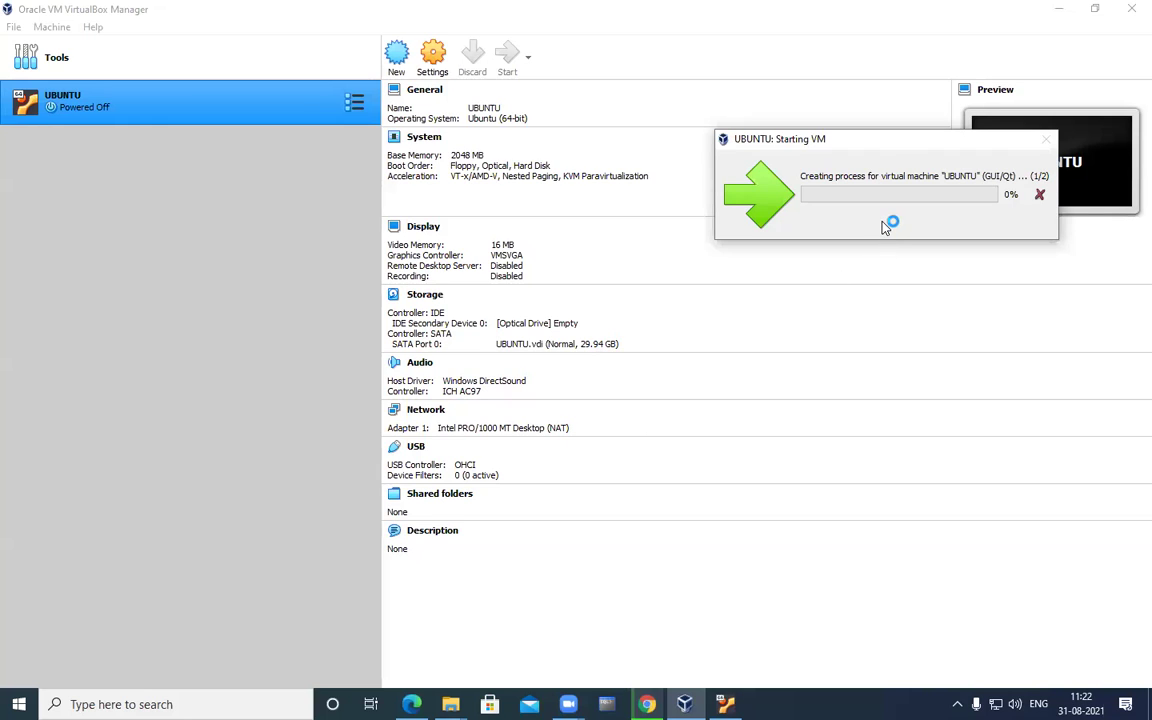
pyautogui.moveTo(876, 145); pyautogui.dragTo(833, 272)
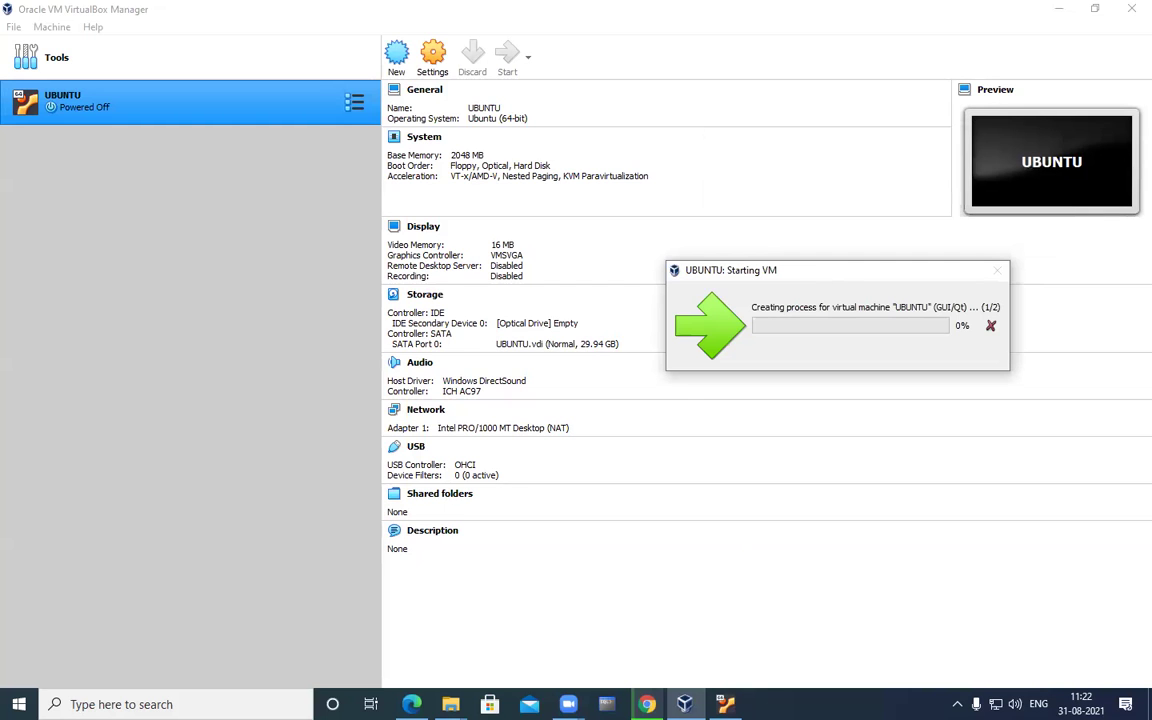